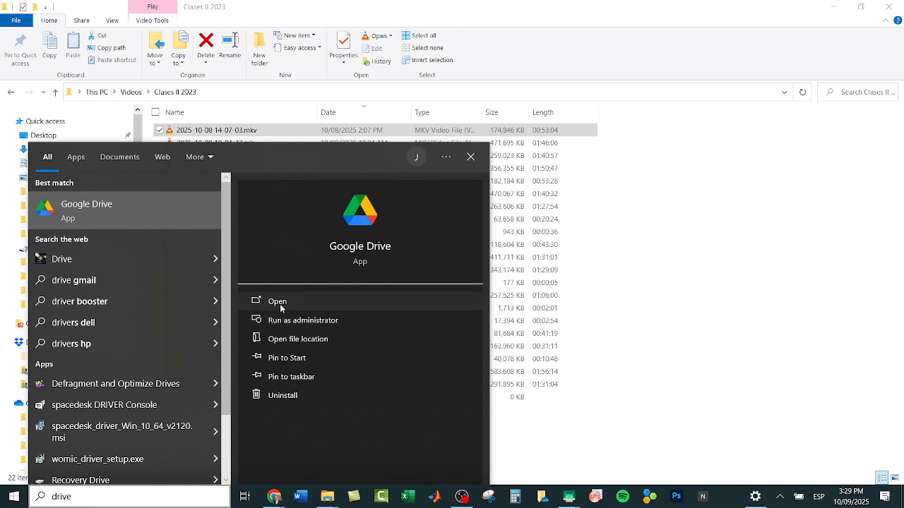
Step: Launch the Google Drive desktop app
{"action": "left_click", "coordinate": [280, 303]}
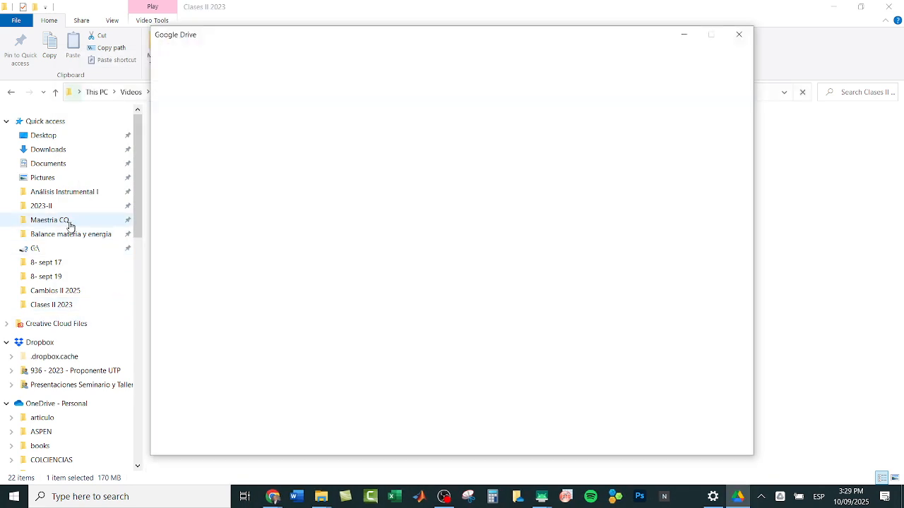
Step: Try to open the pinned Maestria CQ and Análisis Instrumental I folders
{"action": "left_click", "coordinate": [67, 223]}
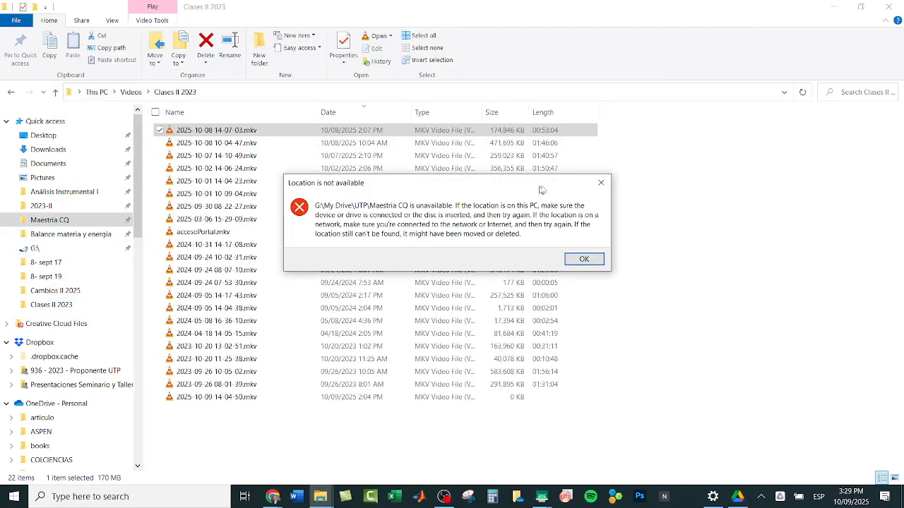
{"action": "key", "text": "Return"}
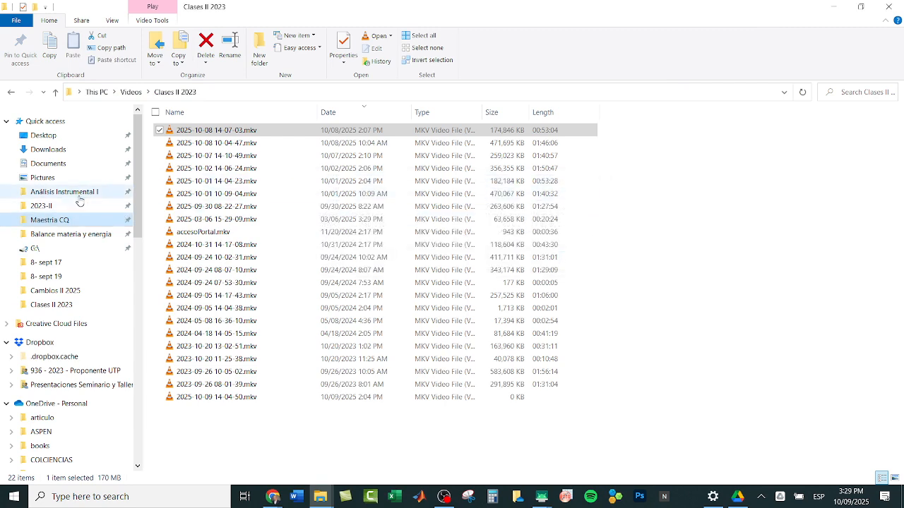
{"action": "left_click", "coordinate": [78, 198]}
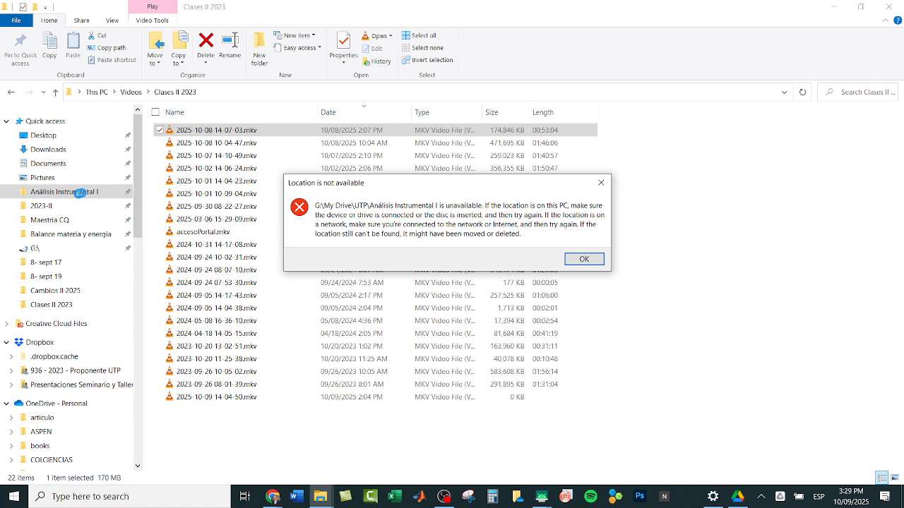
{"action": "left_click", "coordinate": [583, 259]}
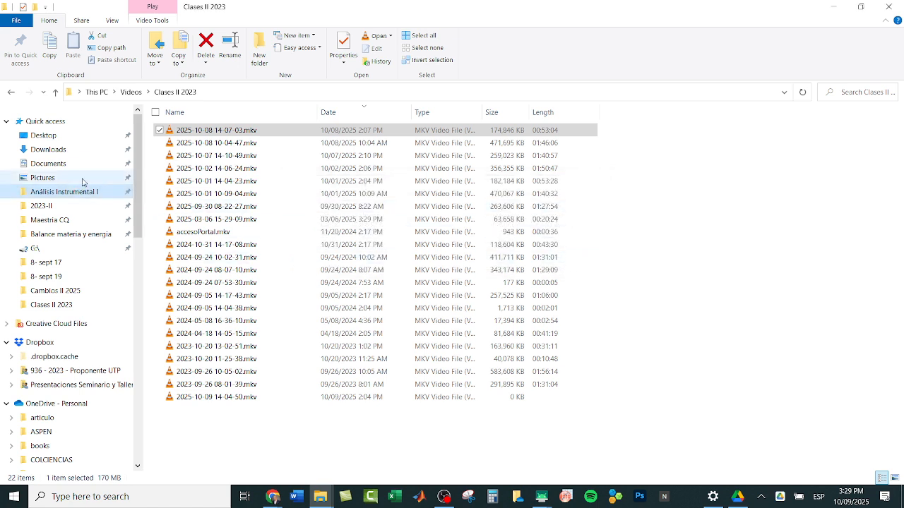
Step: Open the datoshplc folder under UTP, 1st 2025, A. Instrumental II on Google Drive and widen its Name column
{"action": "left_click", "coordinate": [60, 210]}
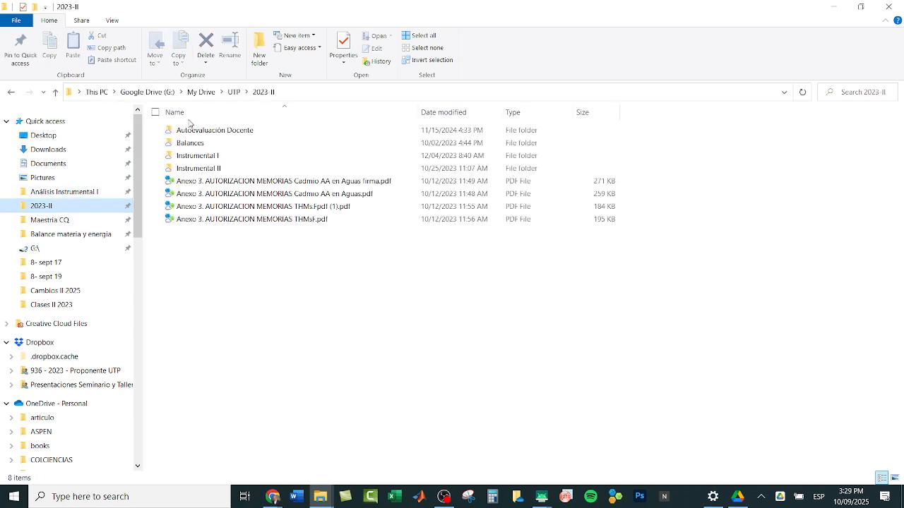
{"action": "left_click", "coordinate": [235, 92]}
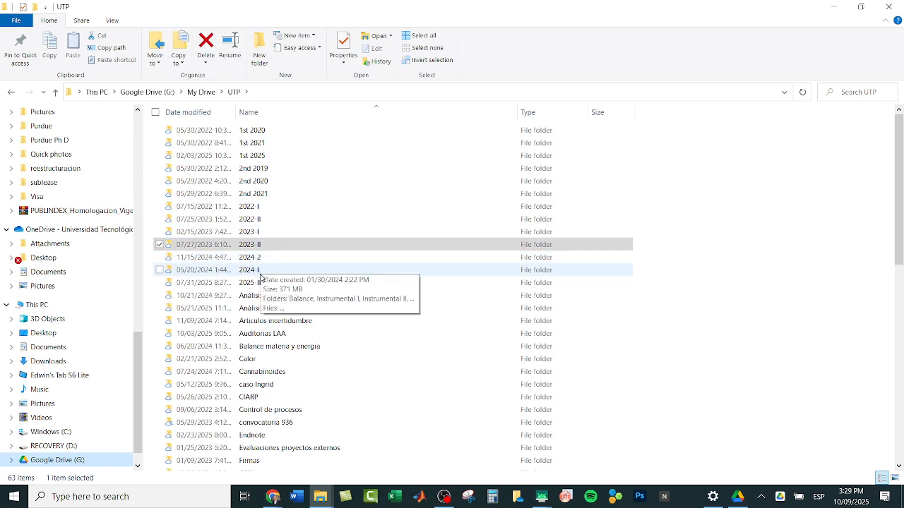
{"action": "double_click", "coordinate": [253, 157]}
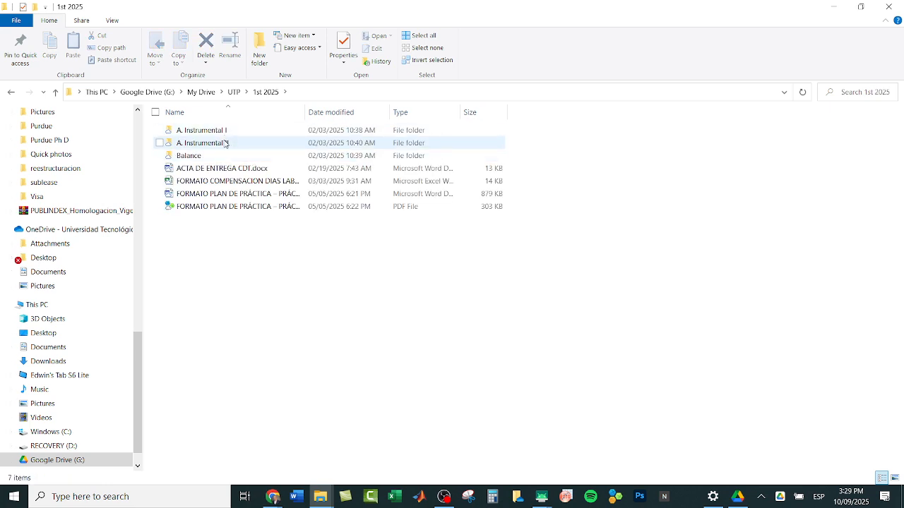
{"action": "double_click", "coordinate": [225, 144]}
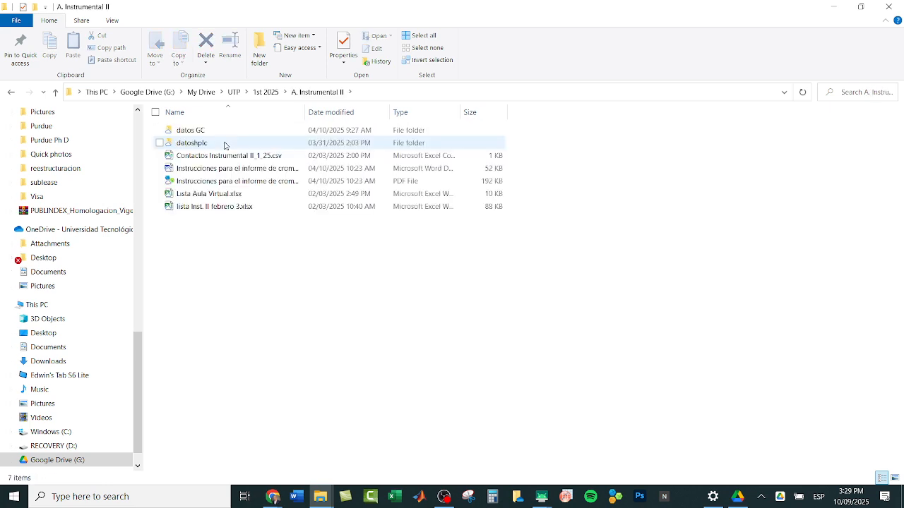
{"action": "double_click", "coordinate": [225, 143]}
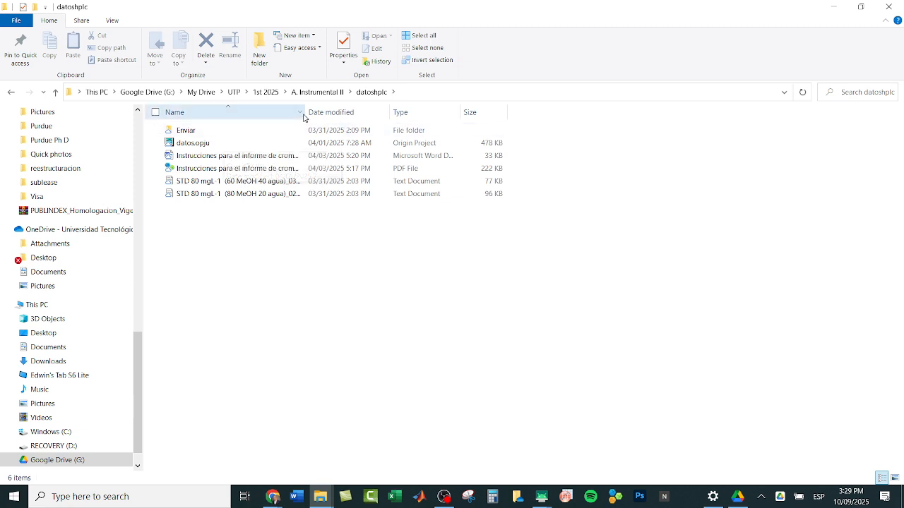
{"action": "left_click_drag", "start_coordinate": [304, 112], "coordinate": [375, 113]}
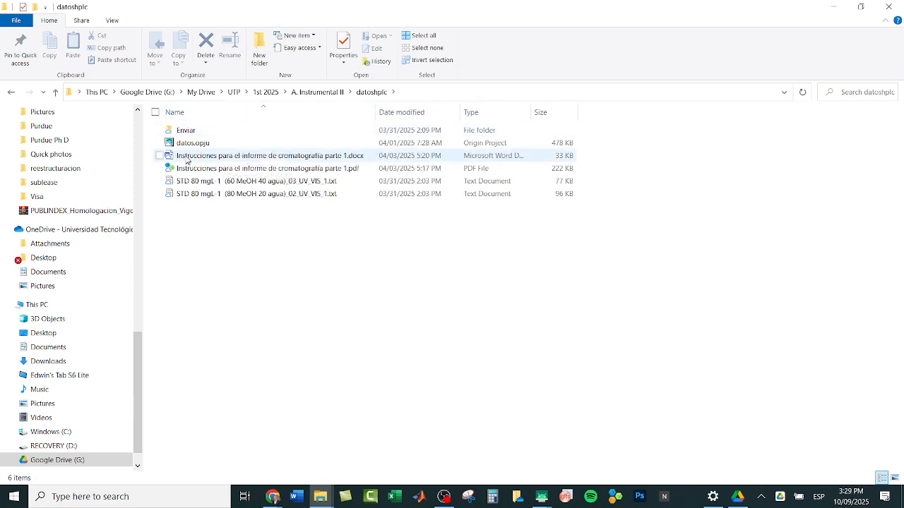
Step: Open STD 80 mgL-1 (60 MeOH 40 agua)_03_UV_VIS_1.txt in Notepad and maximize its window
{"action": "left_click", "coordinate": [217, 182]}
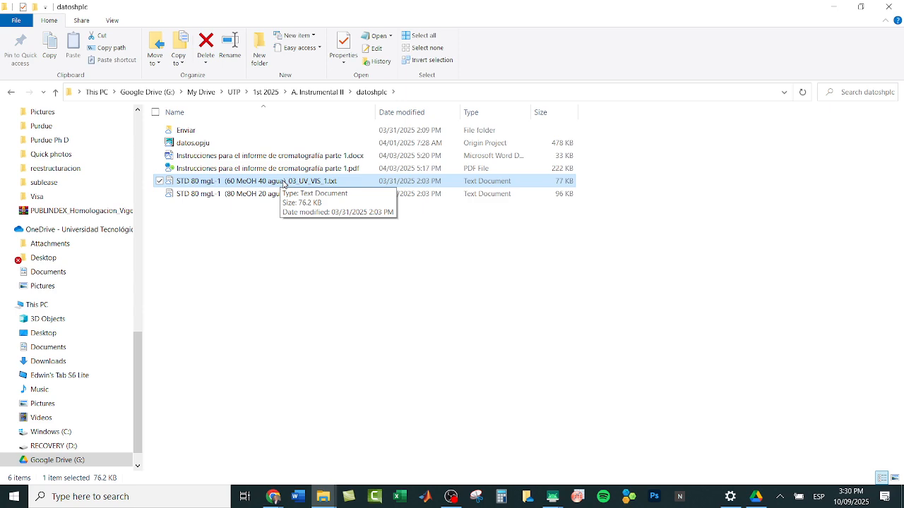
{"action": "double_click", "coordinate": [284, 181]}
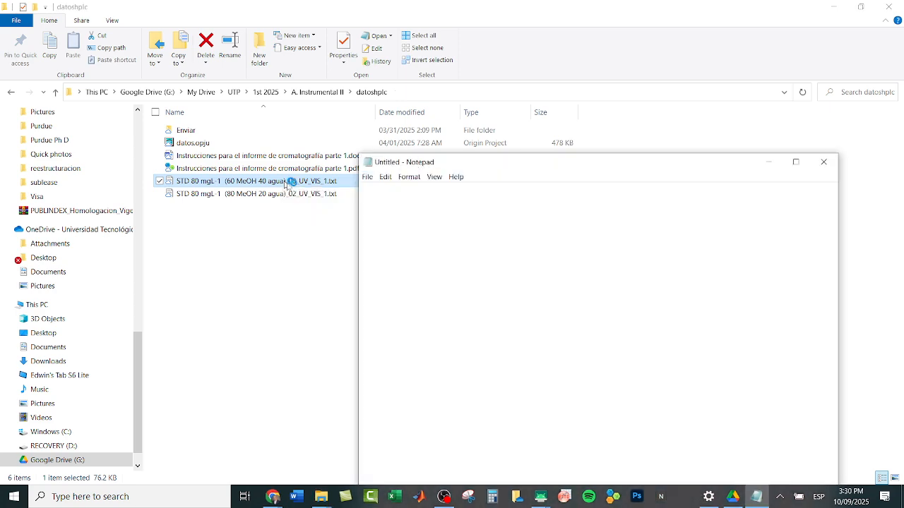
{"action": "left_click_drag", "start_coordinate": [676, 163], "coordinate": [541, 116]}
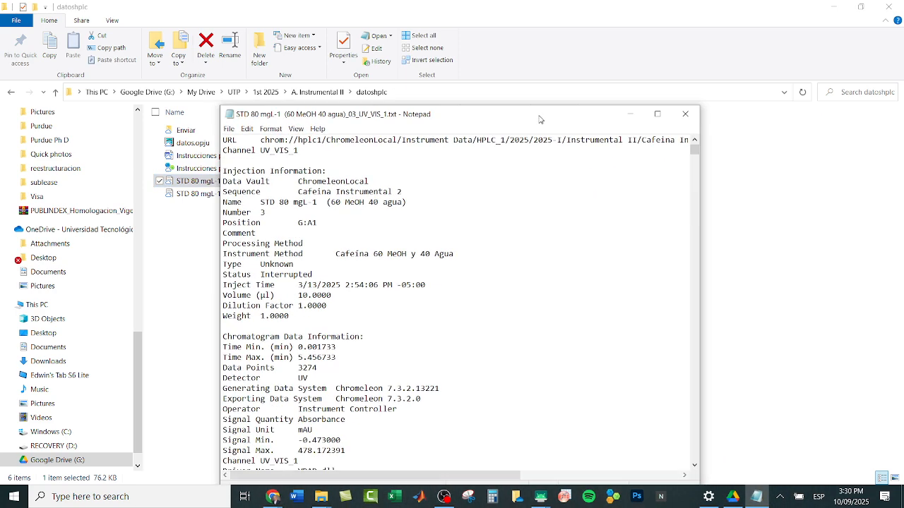
{"action": "left_click", "coordinate": [658, 115]}
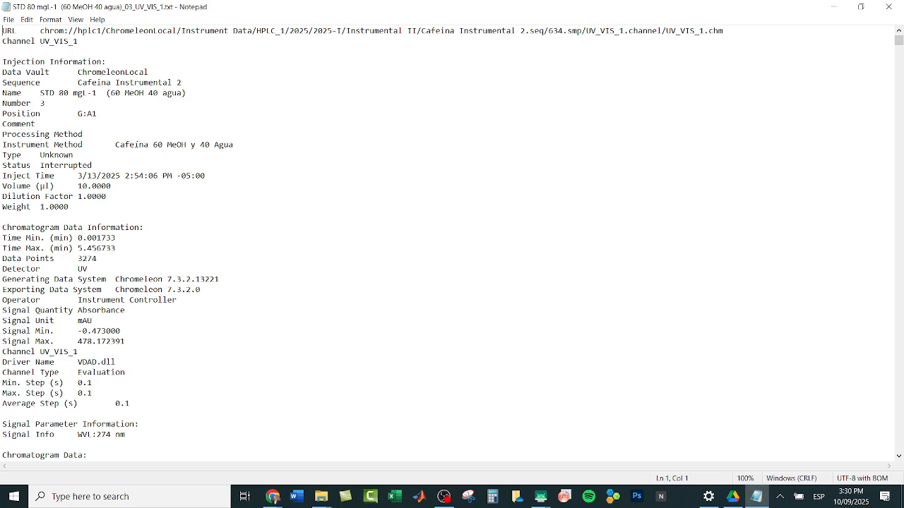
Step: Examine the text file's injection information and its chromatogram data table down to the last row
{"action": "scroll", "coordinate": [117, 257], "scroll_direction": "down", "scroll_amount": 7}
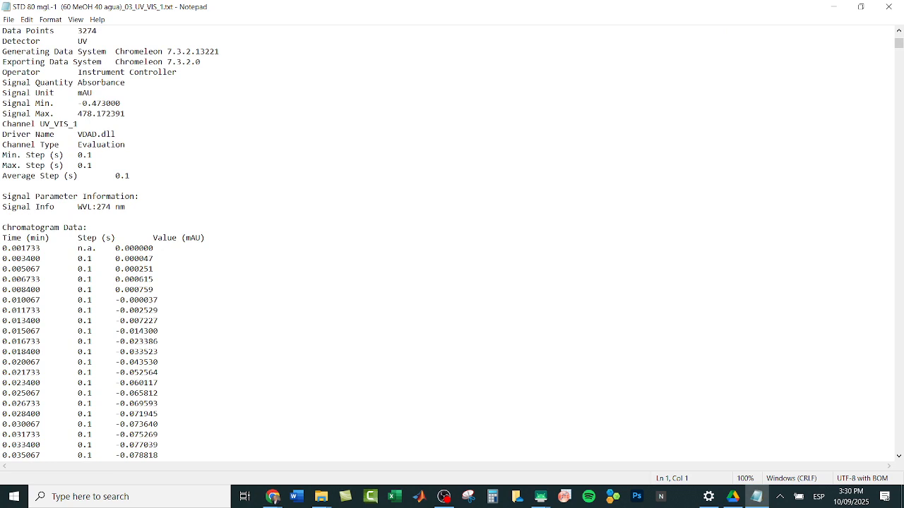
{"action": "scroll", "coordinate": [117, 243], "scroll_direction": "down", "scroll_amount": 3}
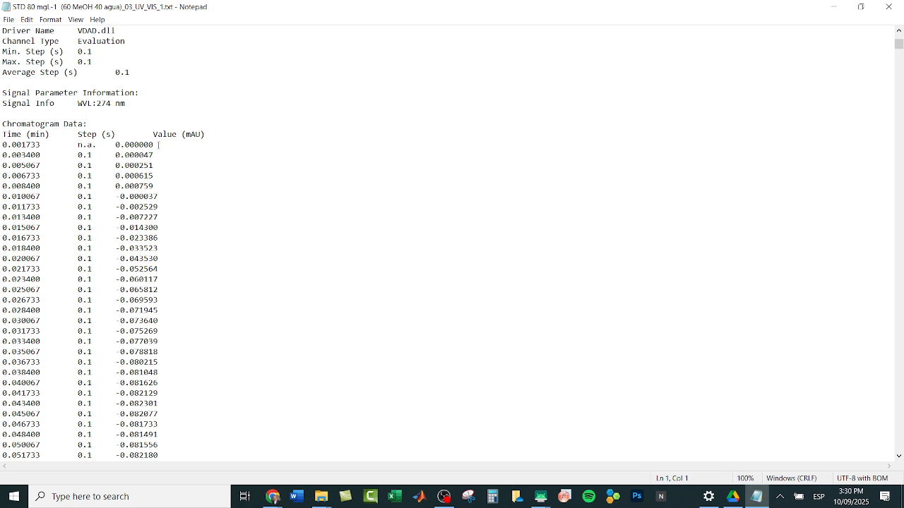
{"action": "left_click", "coordinate": [156, 145]}
{"action": "left_click", "coordinate": [442, 194]}
{"action": "key", "text": "shift+Down"}
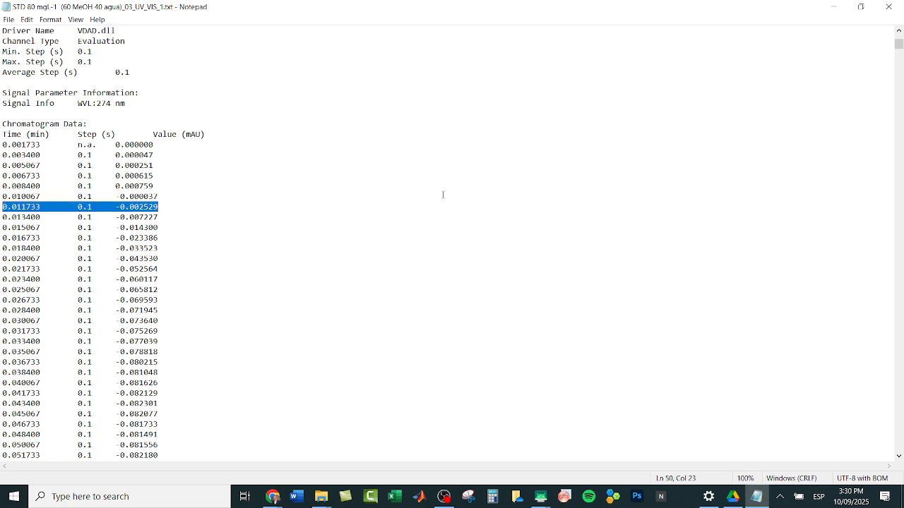
{"action": "key", "text": "shift+Up"}
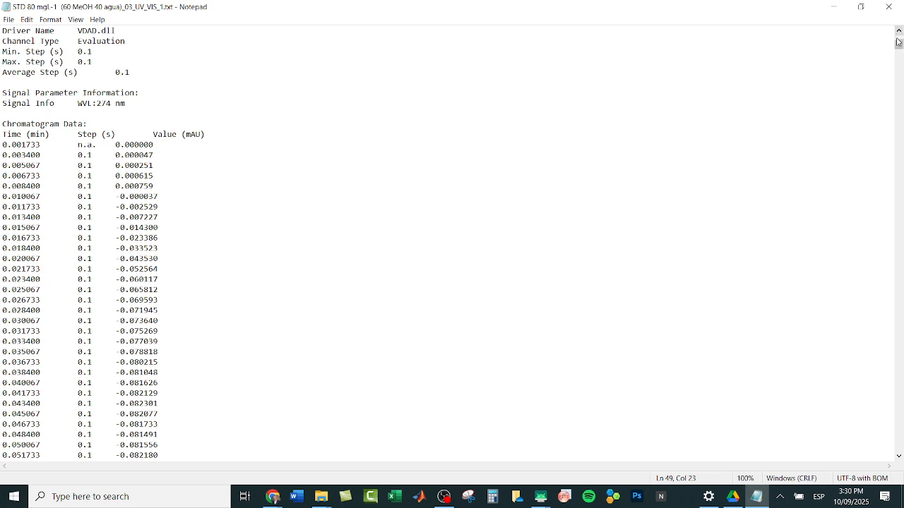
{"action": "left_click_drag", "start_coordinate": [899, 43], "coordinate": [900, 463]}
{"action": "left_click", "coordinate": [154, 445]}
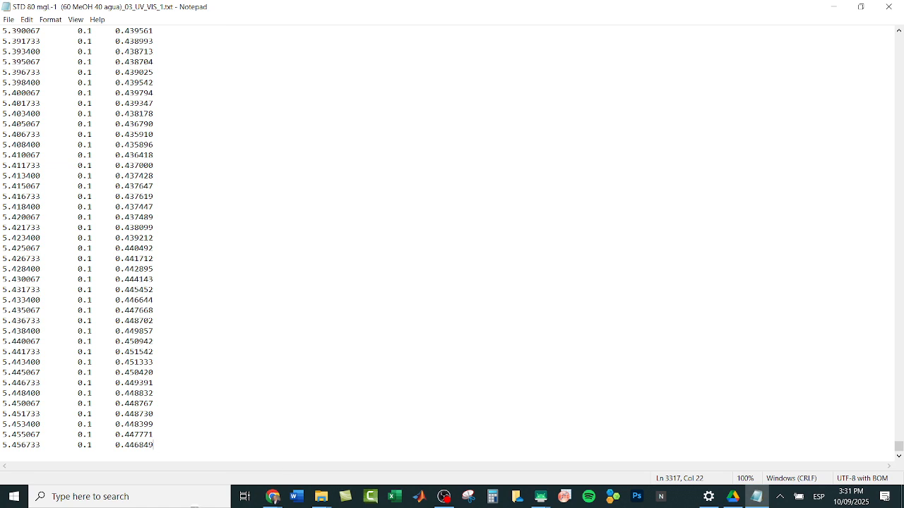
Step: Switch to OriginPro with its empty Book1 workbook
{"action": "left_click", "coordinate": [565, 496]}
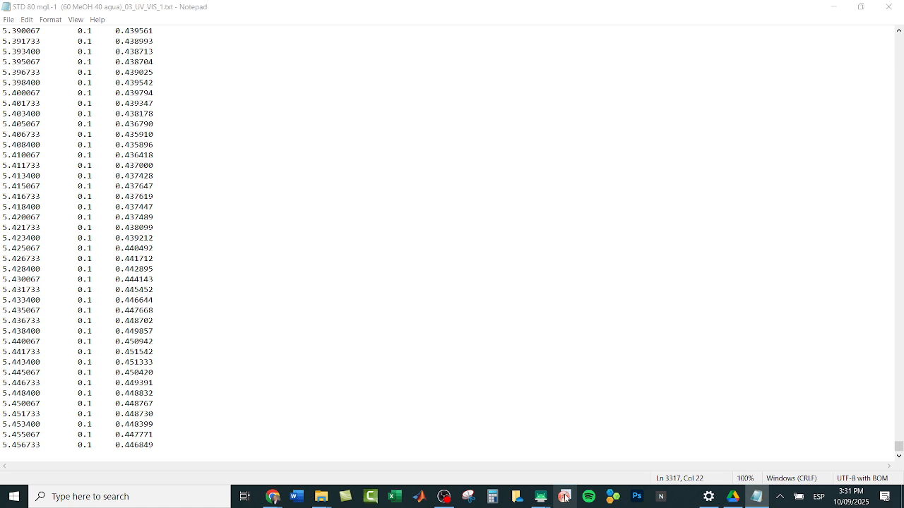
{"action": "mouse_move", "coordinate": [273, 497]}
{"action": "left_click", "coordinate": [232, 449]}
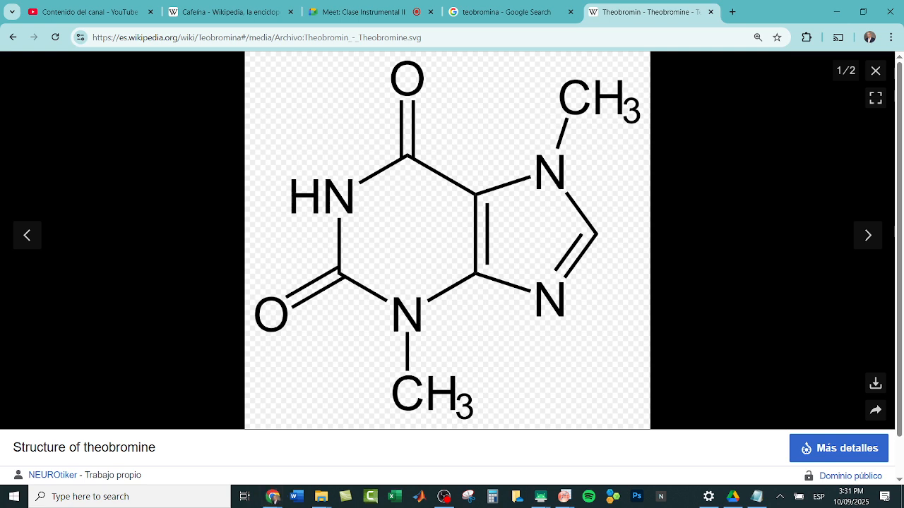
{"action": "left_click", "coordinate": [564, 497]}
{"action": "left_click", "coordinate": [615, 452]}
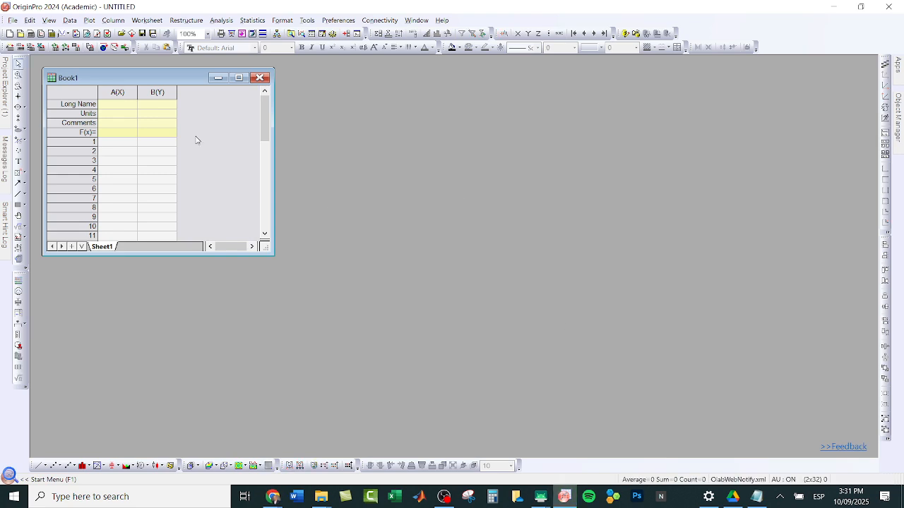
Step: Maximize the Book1 workbook and add one new column to the end of its worksheet
{"action": "left_click", "coordinate": [240, 78]}
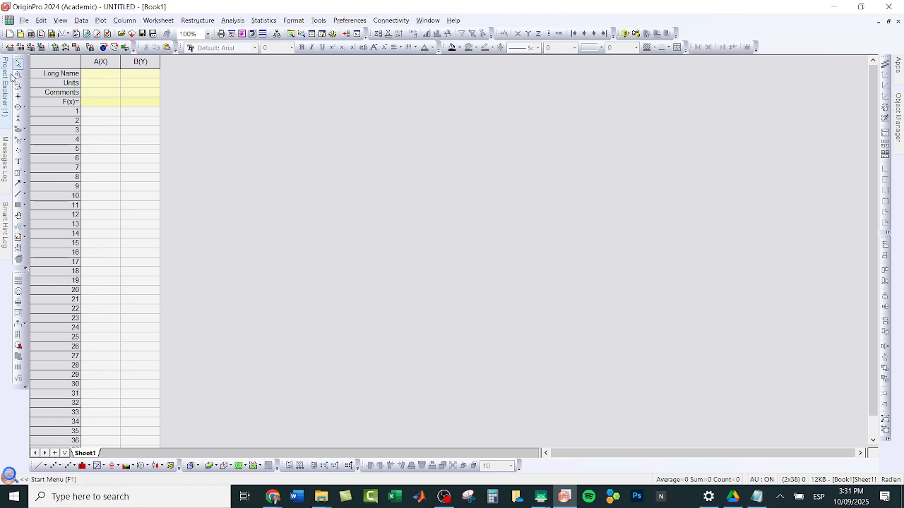
{"action": "mouse_move", "coordinate": [6, 78]}
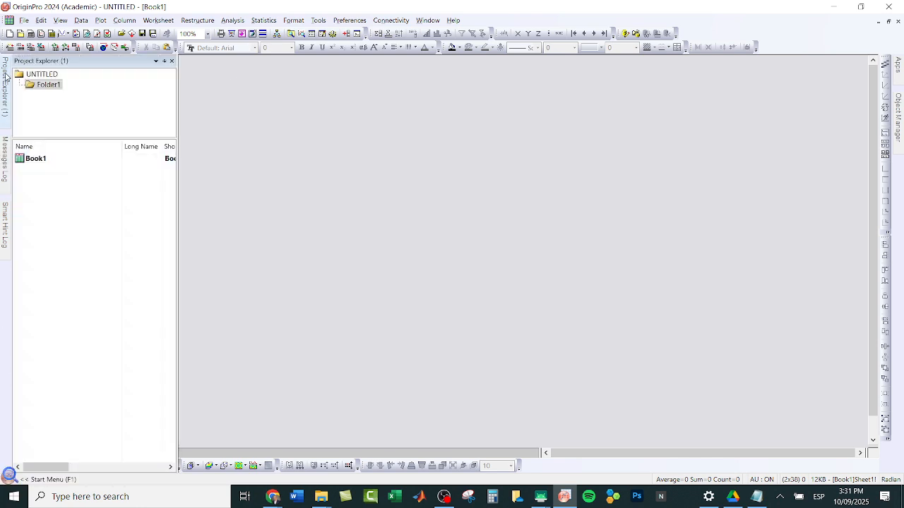
{"action": "double_click", "coordinate": [37, 158]}
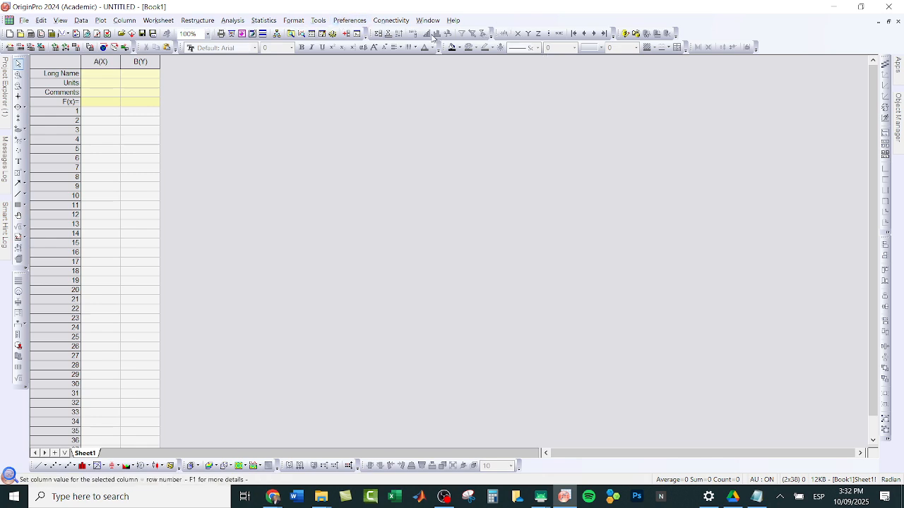
{"action": "left_click", "coordinate": [348, 35]}
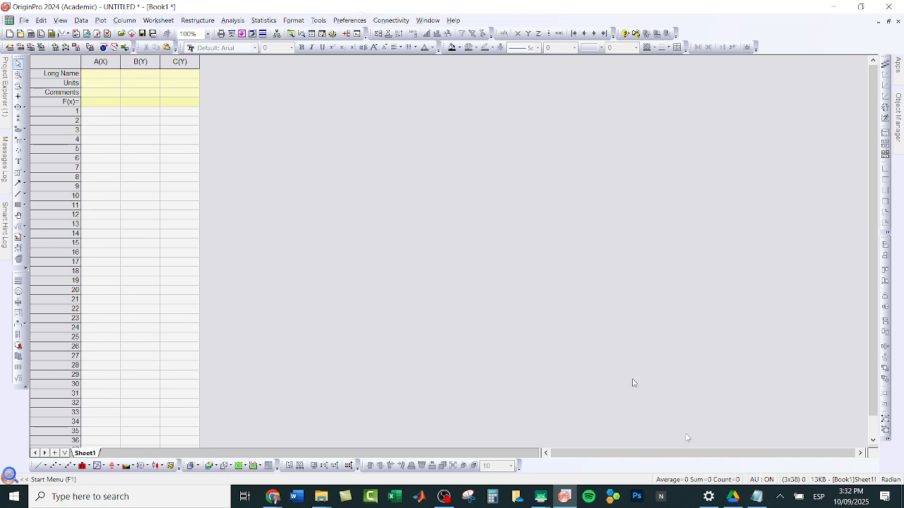
Step: Switch back to the chromatogram text file in Notepad, return to the start of its data table and enlarge the text to 110%
{"action": "left_click", "coordinate": [756, 498]}
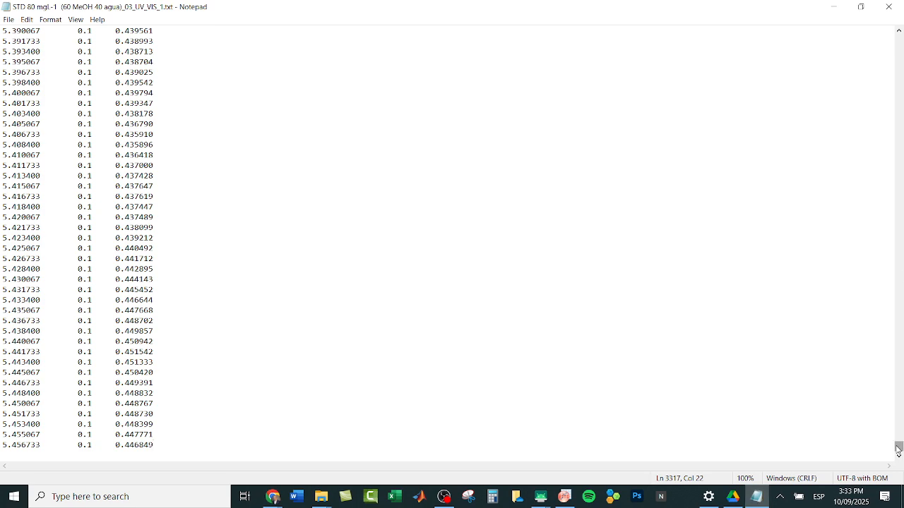
{"action": "left_click_drag", "start_coordinate": [898, 447], "coordinate": [896, 44]}
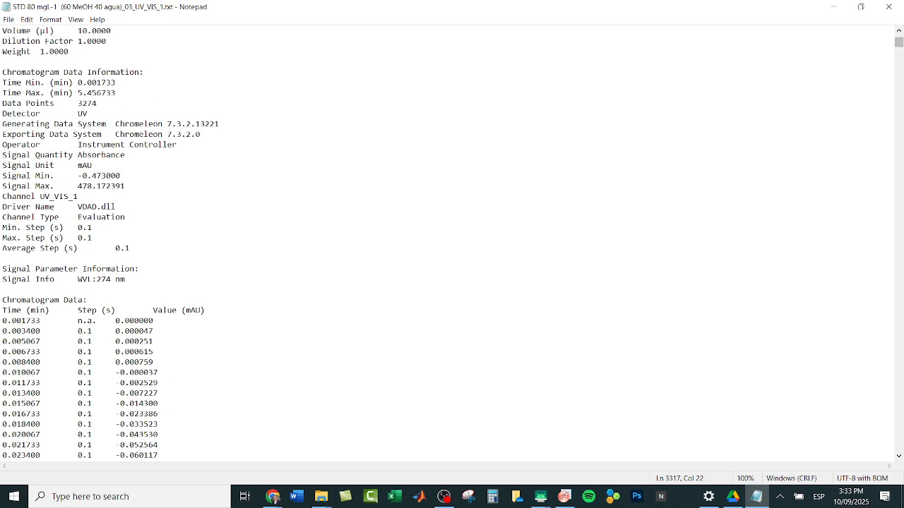
{"action": "key", "text": "ctrl+plus"}
{"action": "left_click_drag", "start_coordinate": [205, 212], "coordinate": [288, 163]}
{"action": "left_click", "coordinate": [254, 238]}
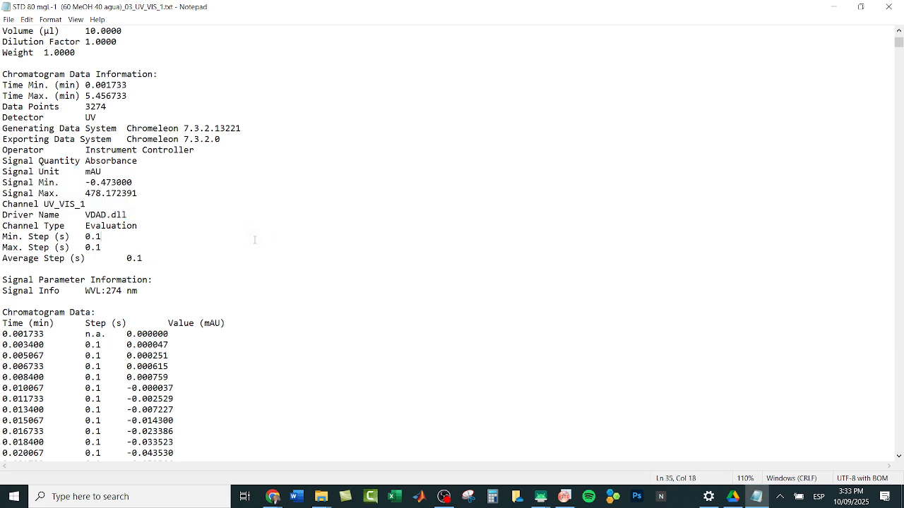
{"action": "left_click", "coordinate": [323, 297]}
Step: Copy all chromatogram data rows, from the 0.001733 min row through the end of the file
{"action": "left_click_drag", "start_coordinate": [3, 334], "coordinate": [169, 334]}
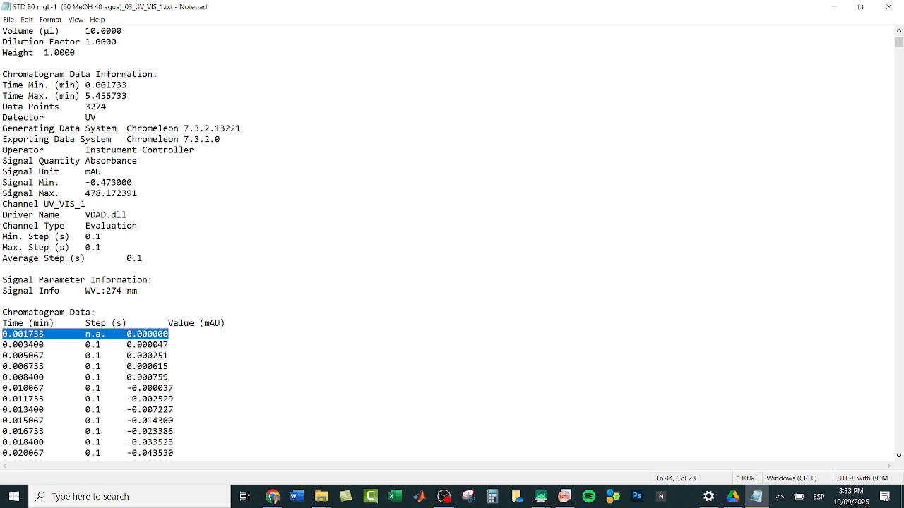
{"action": "left_click_drag", "start_coordinate": [170, 335], "coordinate": [169, 421]}
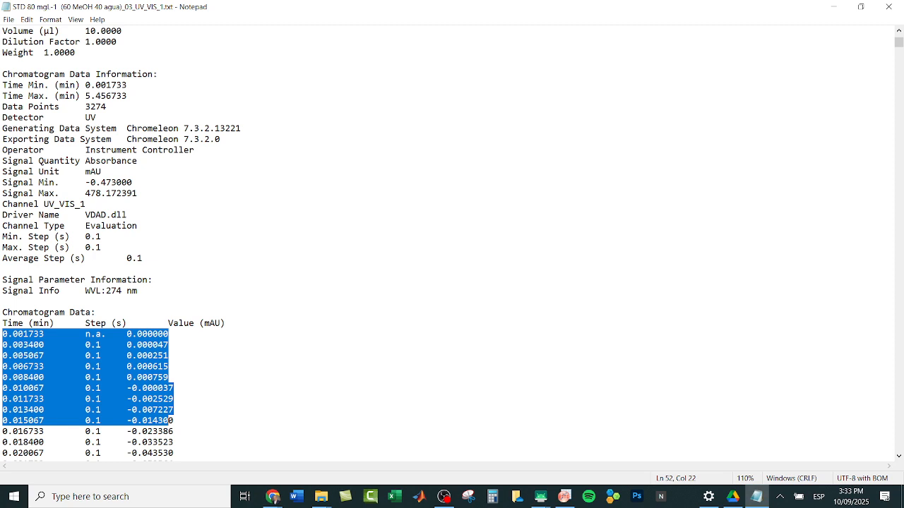
{"action": "key", "text": "shift+Right"}
{"action": "key", "text": "ctrl+shift+End"}
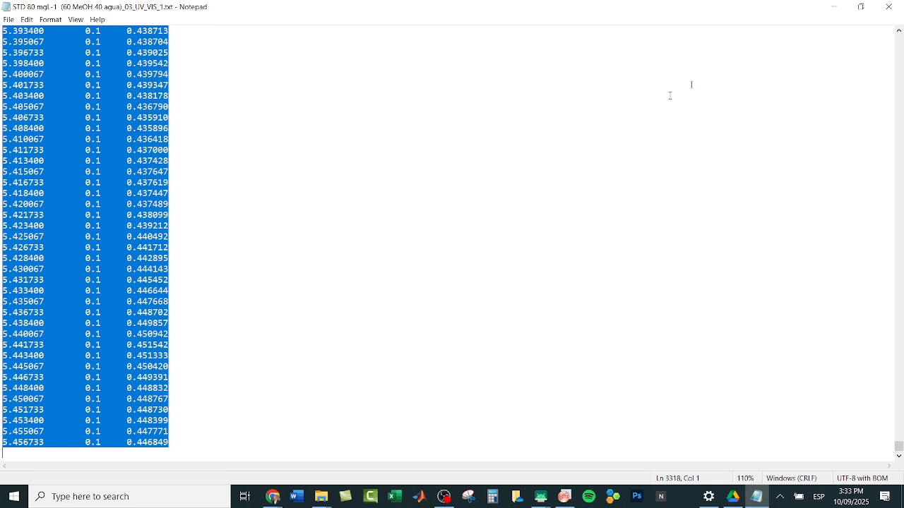
{"action": "right_click", "coordinate": [57, 153]}
{"action": "left_click", "coordinate": [40, 187]}
Step: Switch to OriginPro and paste the copied chromatogram data into the worksheet starting at row 1 of column A
{"action": "key", "text": "alt+Tab"}
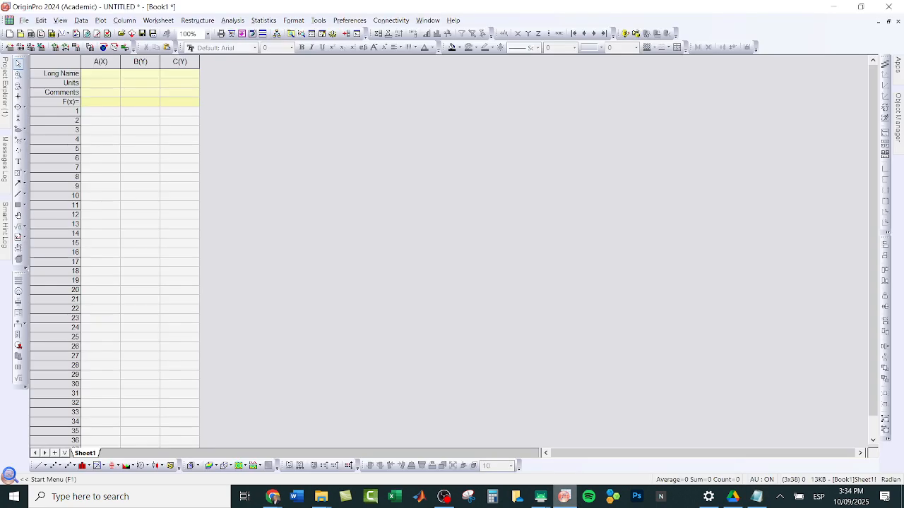
{"action": "left_click", "coordinate": [101, 111]}
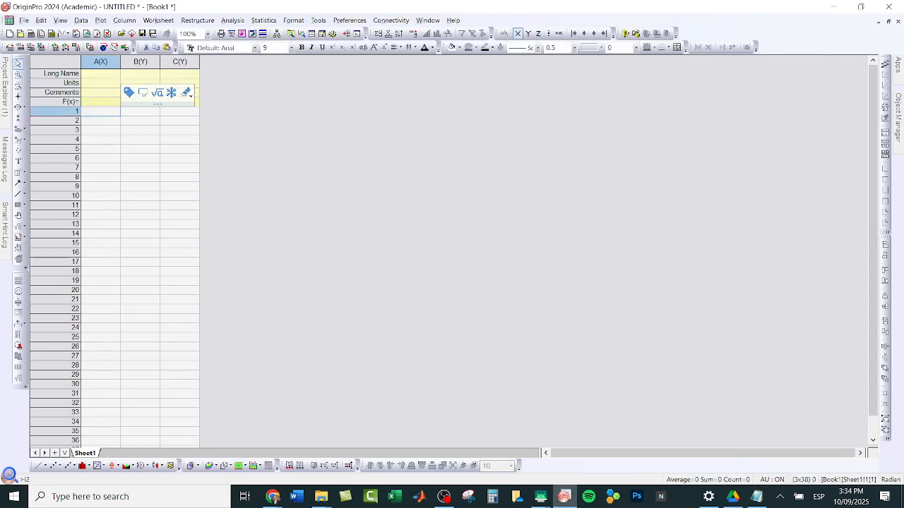
{"action": "key", "text": "ctrl+v"}
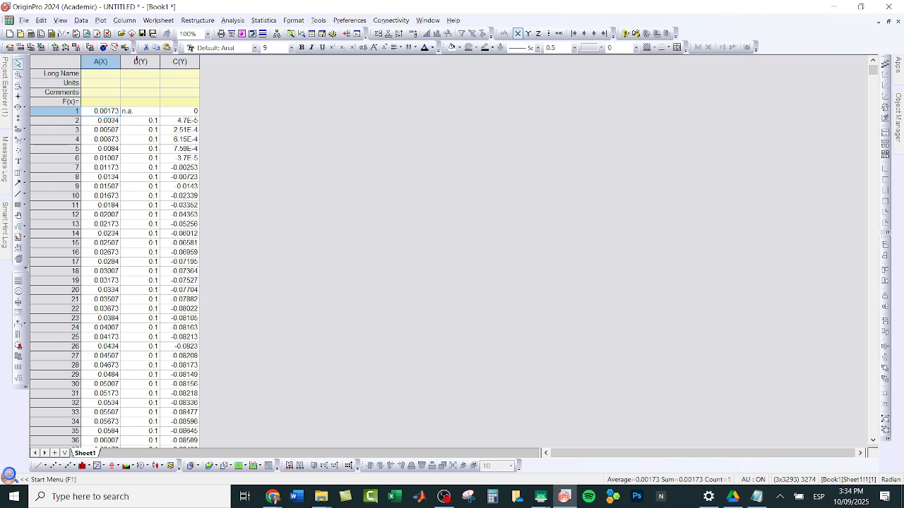
Step: Delete column B, which holds the time-step values, from the worksheet
{"action": "left_click", "coordinate": [137, 61]}
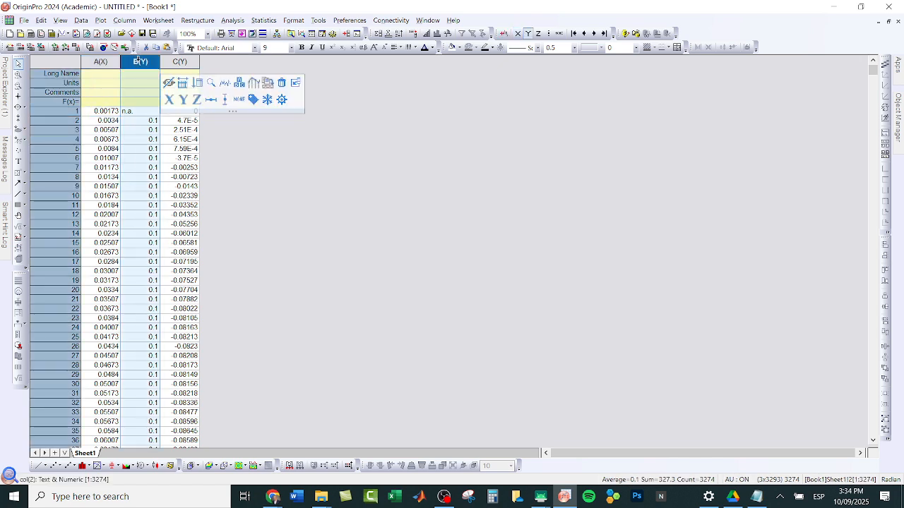
{"action": "right_click", "coordinate": [139, 62]}
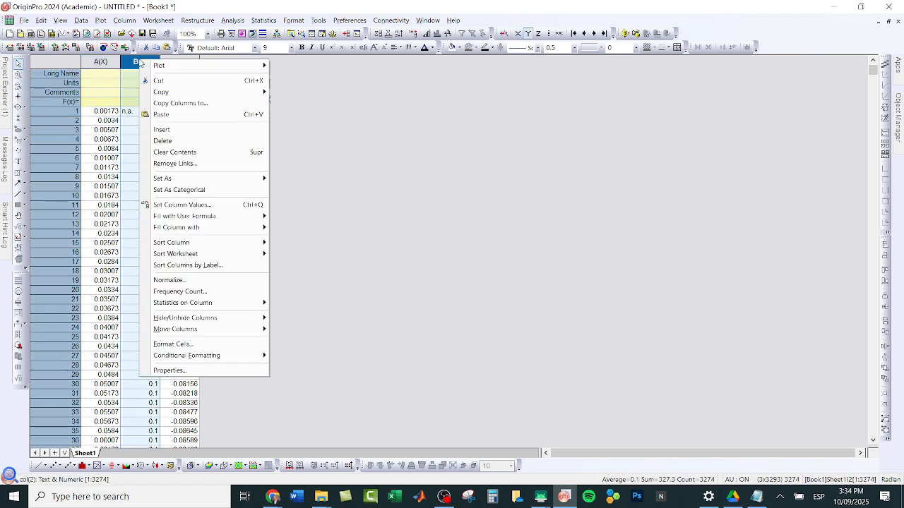
{"action": "left_click", "coordinate": [173, 141]}
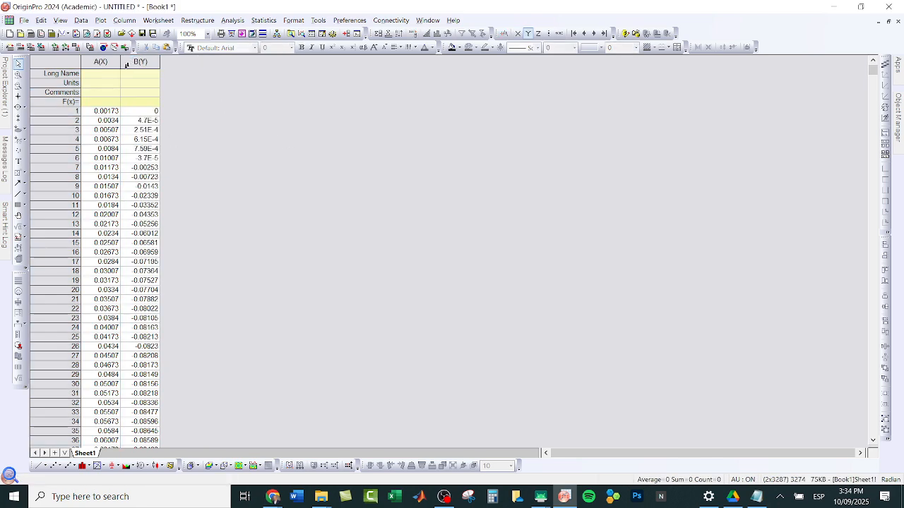
Step: Enlarge the worksheet view to 160% and set the long name of column A to "Time"
{"action": "key", "text": "ctrl+a"}
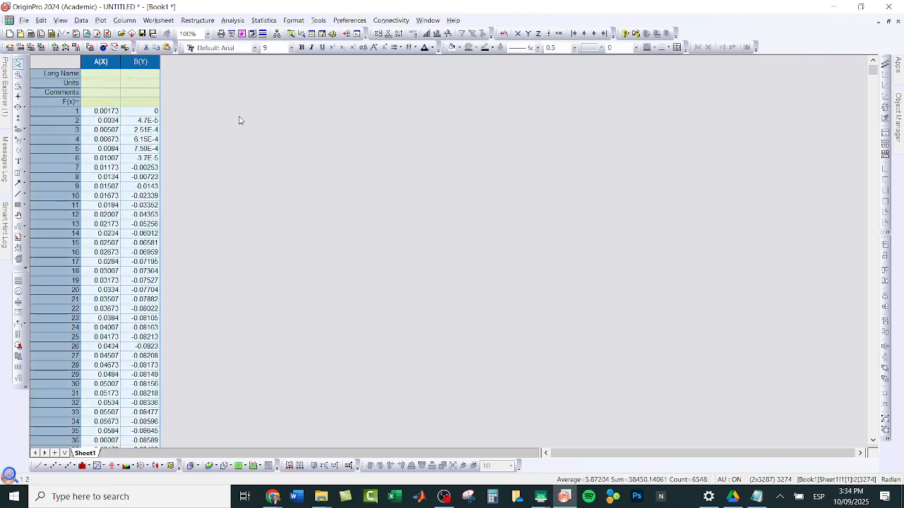
{"action": "left_click", "coordinate": [238, 120]}
{"action": "scroll", "coordinate": [311, 196], "scroll_direction": "up", "scroll_amount": 4}
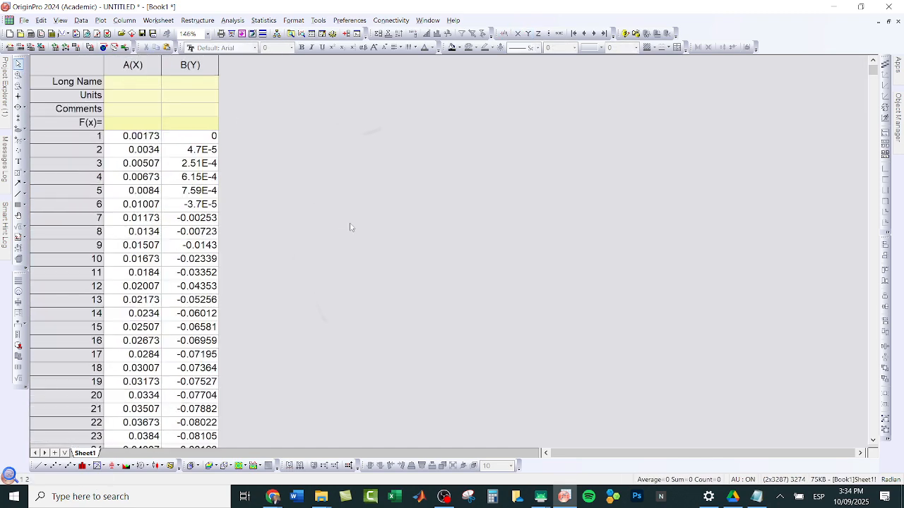
{"action": "scroll", "coordinate": [349, 227], "scroll_direction": "up", "scroll_amount": 1}
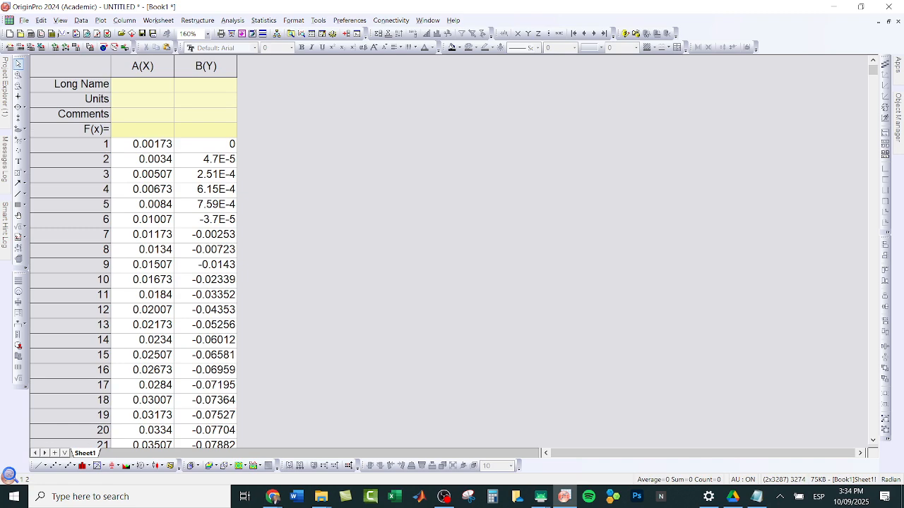
{"action": "left_click", "coordinate": [134, 89]}
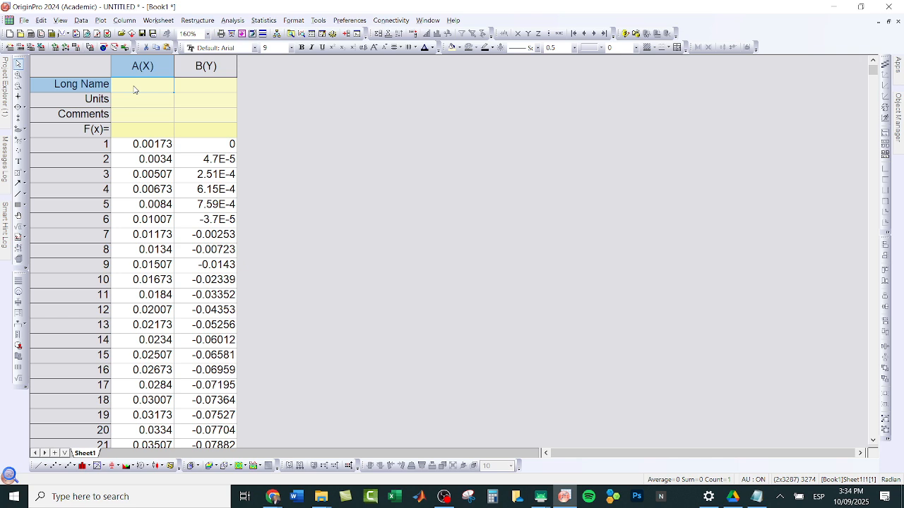
{"action": "type", "text": "Time"}
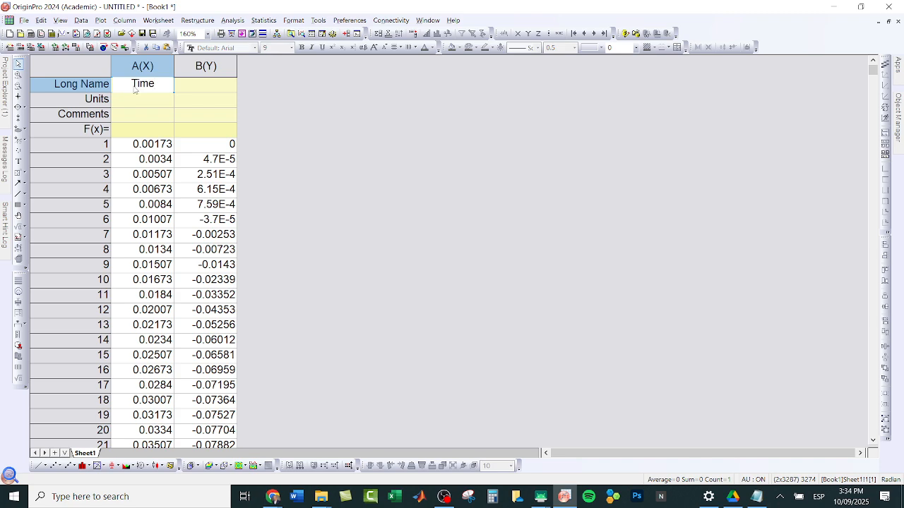
{"action": "key", "text": "Return"}
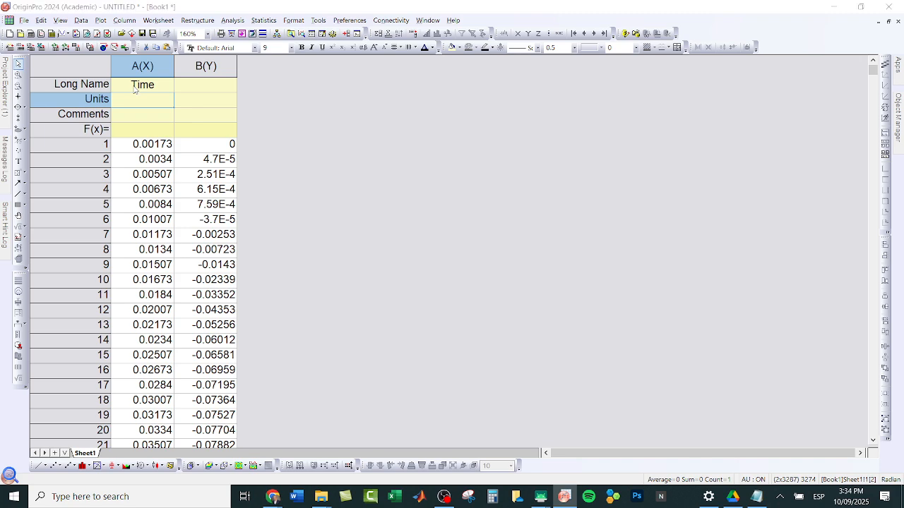
Step: Switch to the chromatogram text file in Notepad and check the time unit in the data table's header
{"action": "left_click", "coordinate": [754, 503]}
{"action": "left_click", "coordinate": [317, 236]}
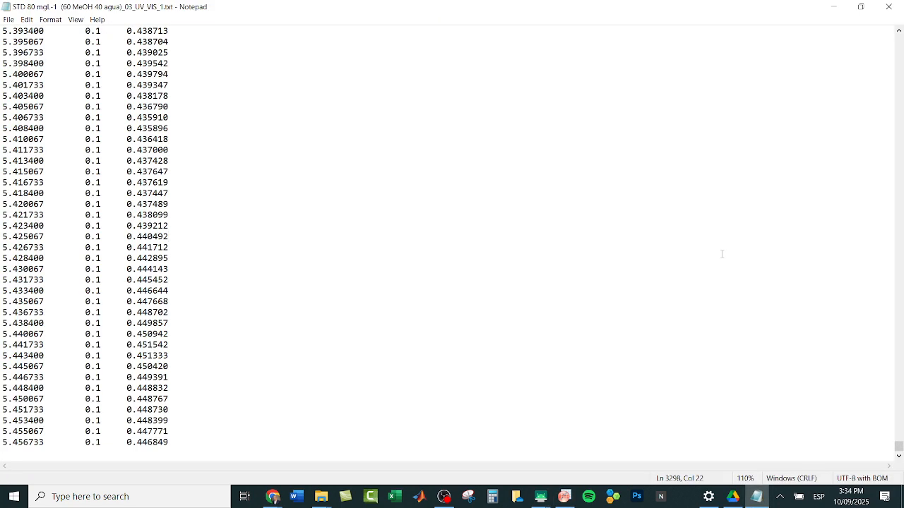
{"action": "left_click_drag", "start_coordinate": [899, 446], "coordinate": [898, 41]}
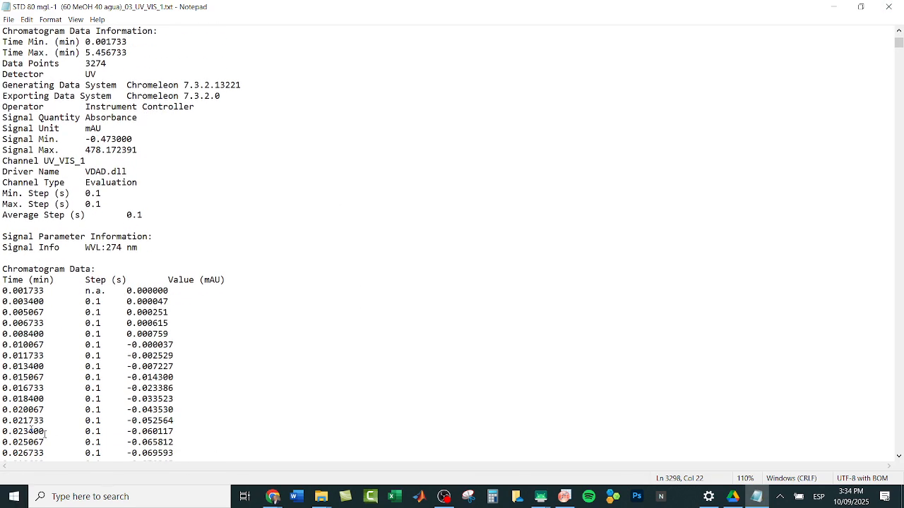
{"action": "left_click_drag", "start_coordinate": [54, 271], "coordinate": [33, 280]}
{"action": "left_click", "coordinate": [44, 280]}
Step: Switch back to OriginPro and set the units of the Time column to "min"
{"action": "left_click", "coordinate": [568, 497]}
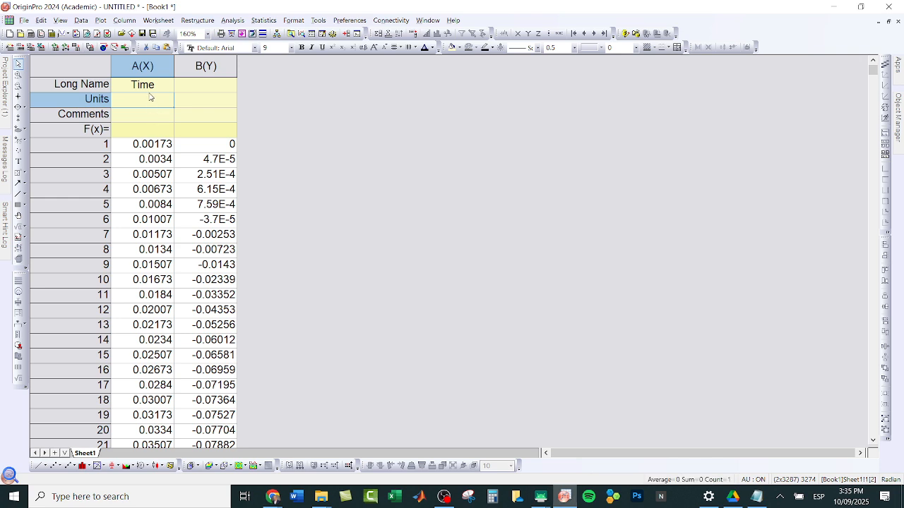
{"action": "left_click", "coordinate": [150, 98]}
{"action": "type", "text": "min"}
{"action": "key", "text": "Return"}
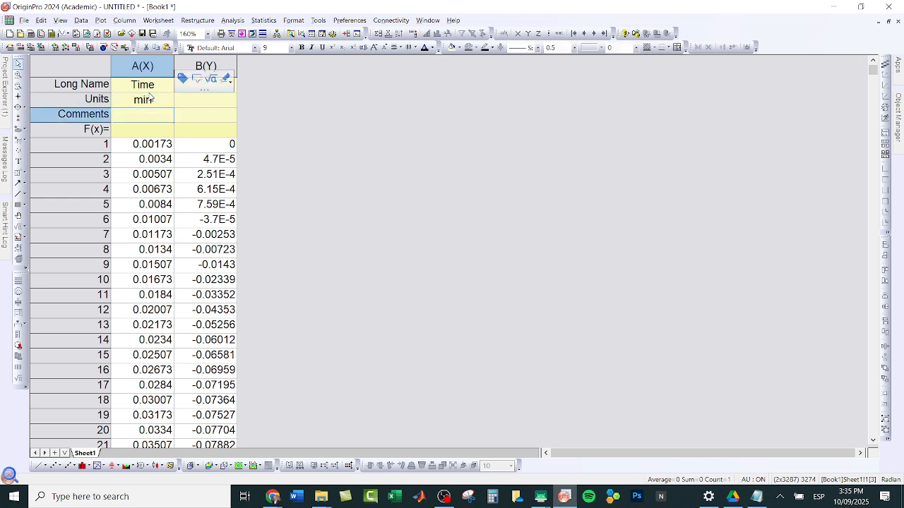
Step: Set the long name of column B to "Absorbance" and its units to "U.A."
{"action": "left_click", "coordinate": [198, 91]}
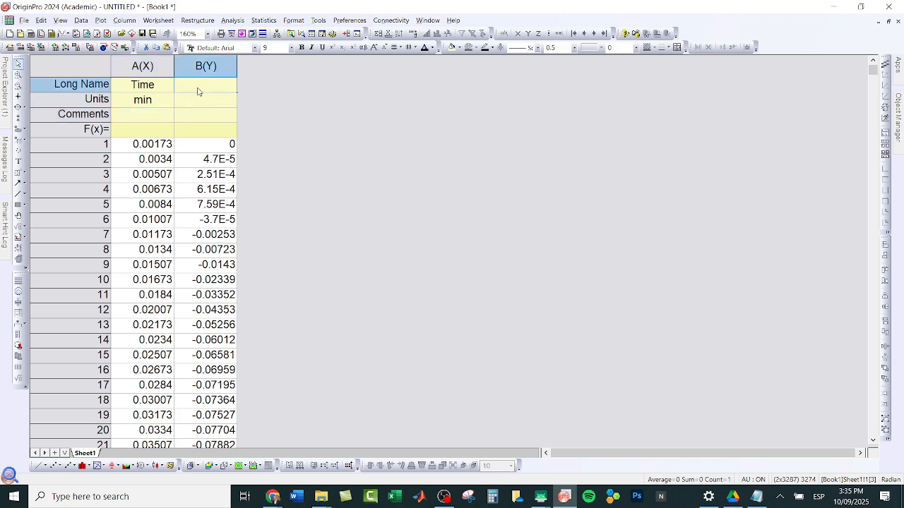
{"action": "type", "text": "Abs"}
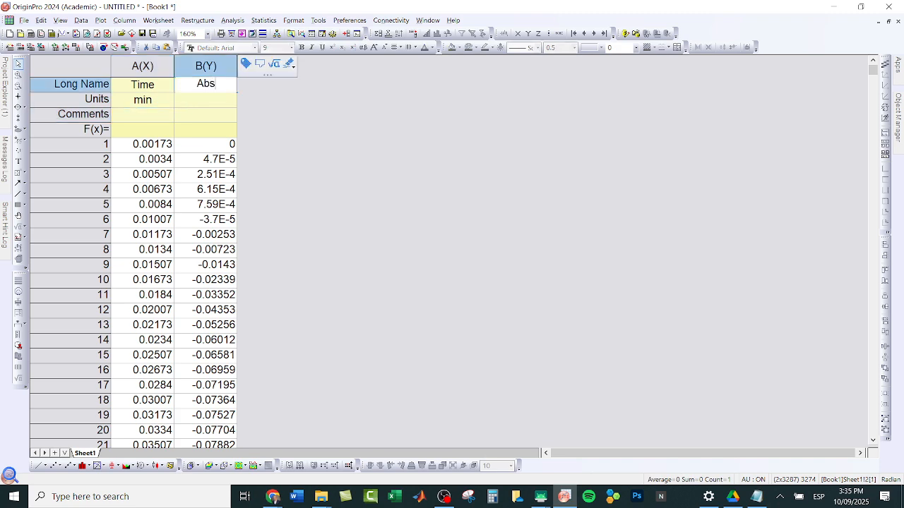
{"action": "type", "text": "orbance"}
{"action": "key", "text": "Return"}
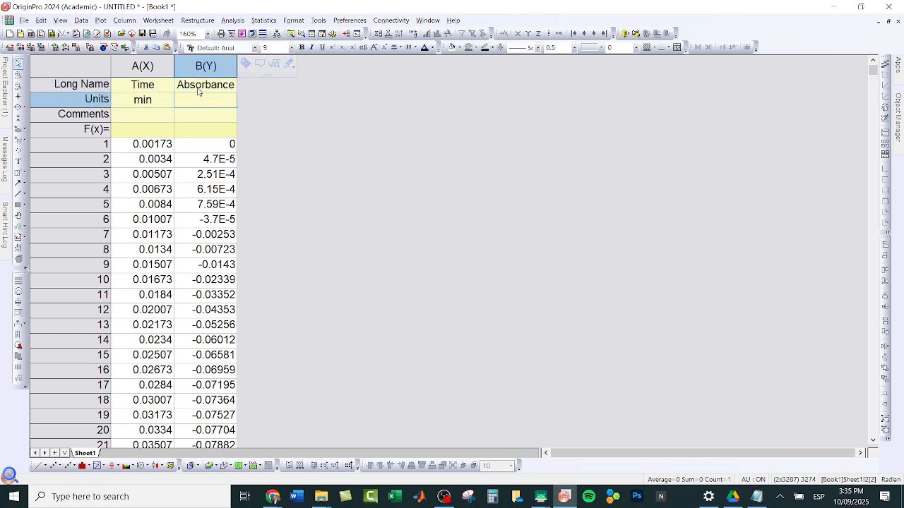
{"action": "type", "text": "U.A"}
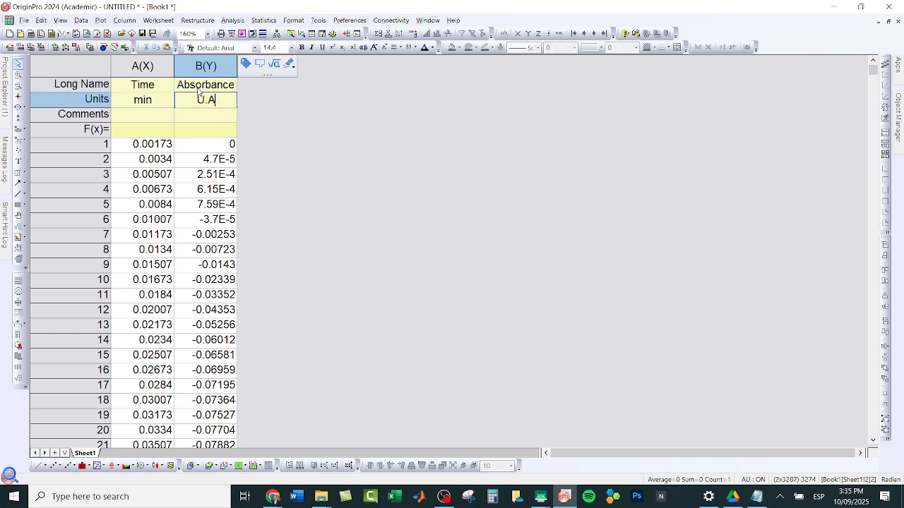
{"action": "type", "text": "."}
{"action": "key", "text": "Return"}
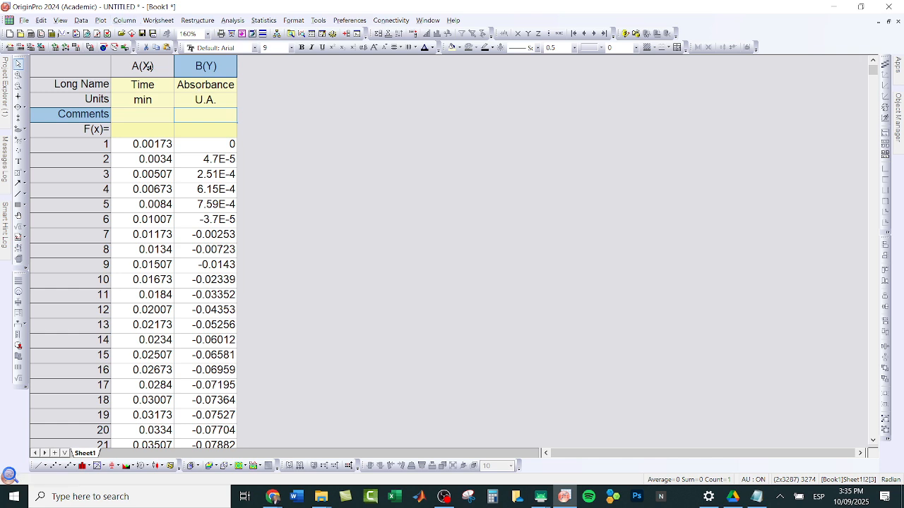
Step: Plot the Absorbance column against Time as a plain line graph
{"action": "left_click", "coordinate": [163, 68]}
{"action": "left_click_drag", "start_coordinate": [163, 69], "coordinate": [207, 69]}
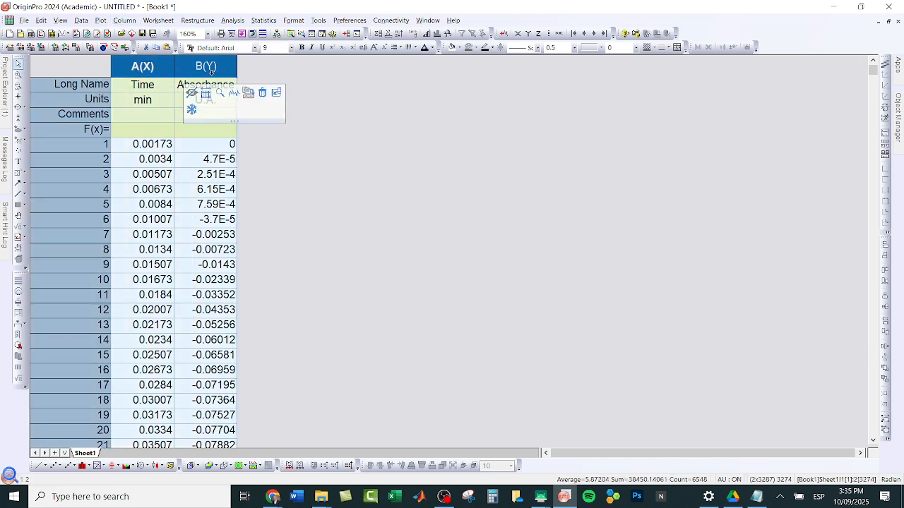
{"action": "left_click", "coordinate": [205, 68]}
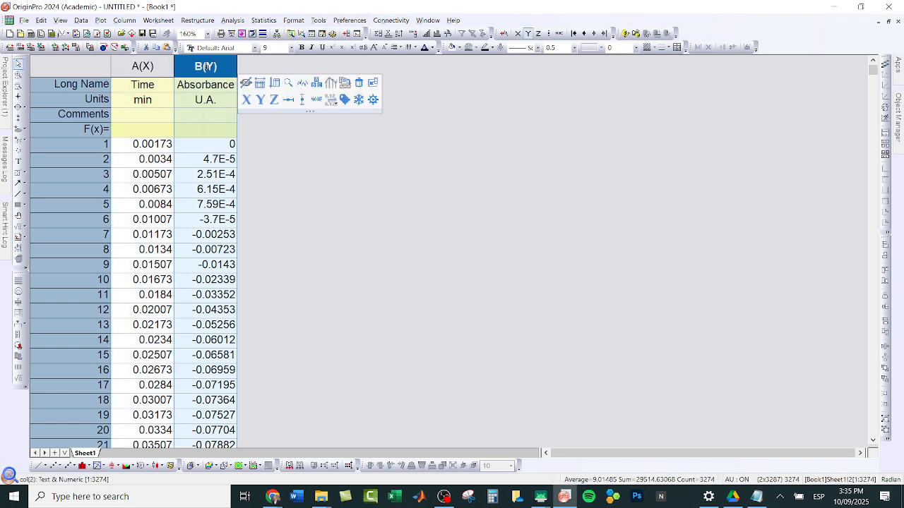
{"action": "right_click", "coordinate": [209, 69]}
{"action": "mouse_move", "coordinate": [229, 75]}
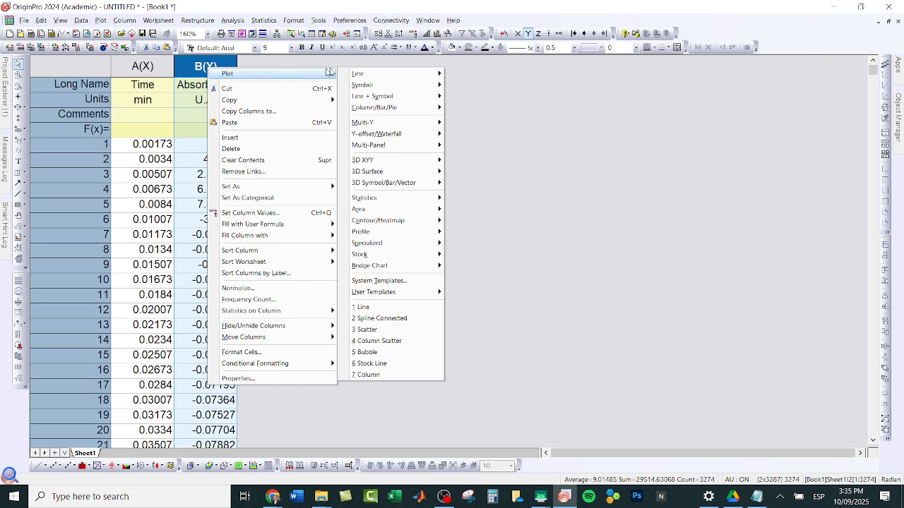
{"action": "mouse_move", "coordinate": [357, 73]}
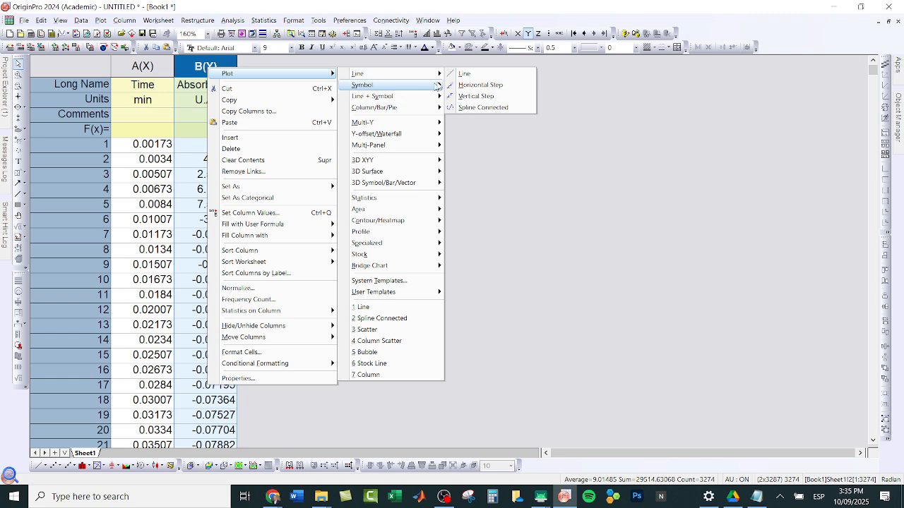
{"action": "left_click", "coordinate": [462, 74]}
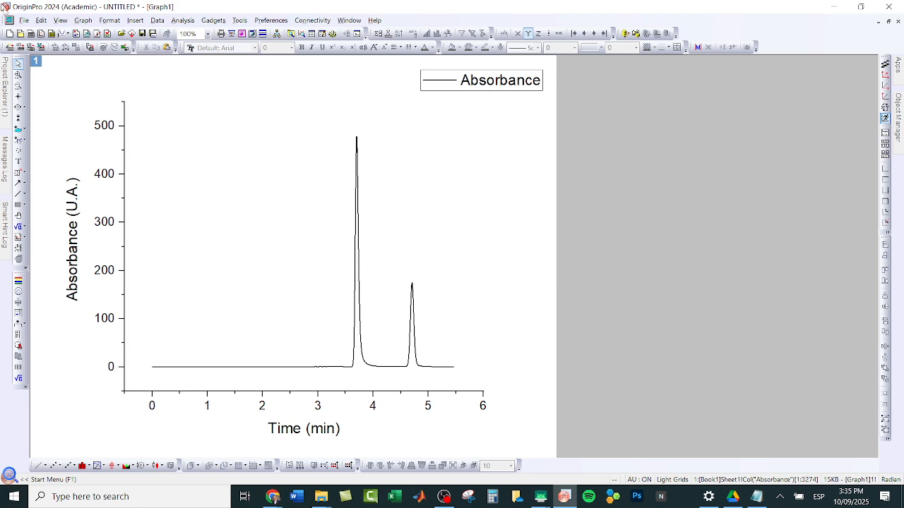
Step: Magnify the graph area around the two chromatogram peaks to inspect them, and restore the original axes scale
{"action": "left_click", "coordinate": [19, 75]}
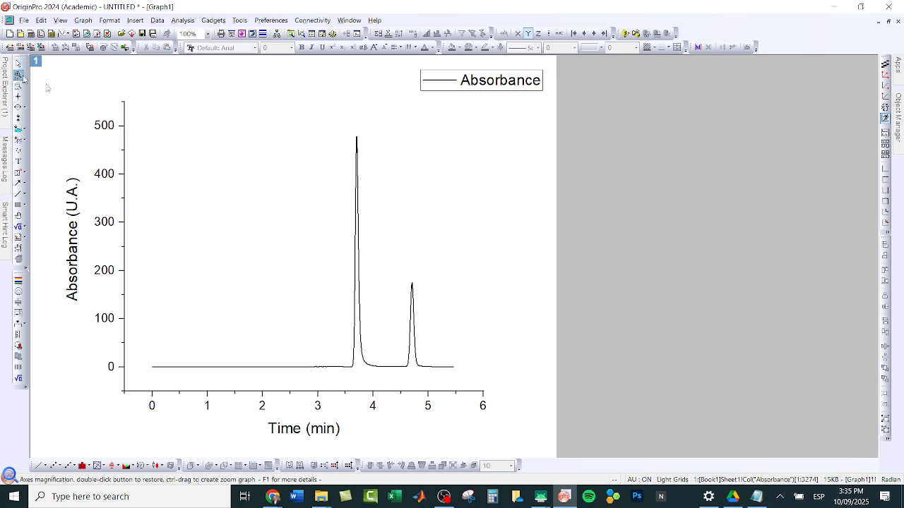
{"action": "left_click_drag", "start_coordinate": [340, 126], "coordinate": [440, 382]}
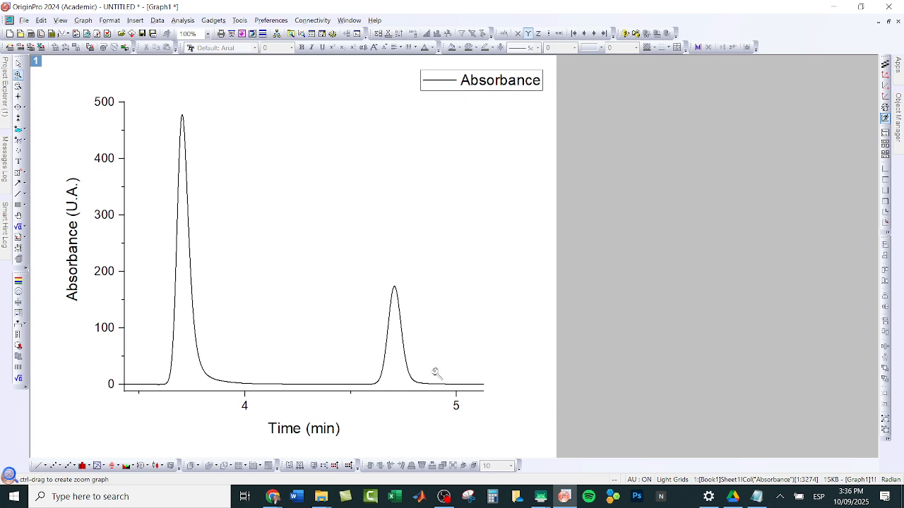
{"action": "left_click", "coordinate": [19, 87]}
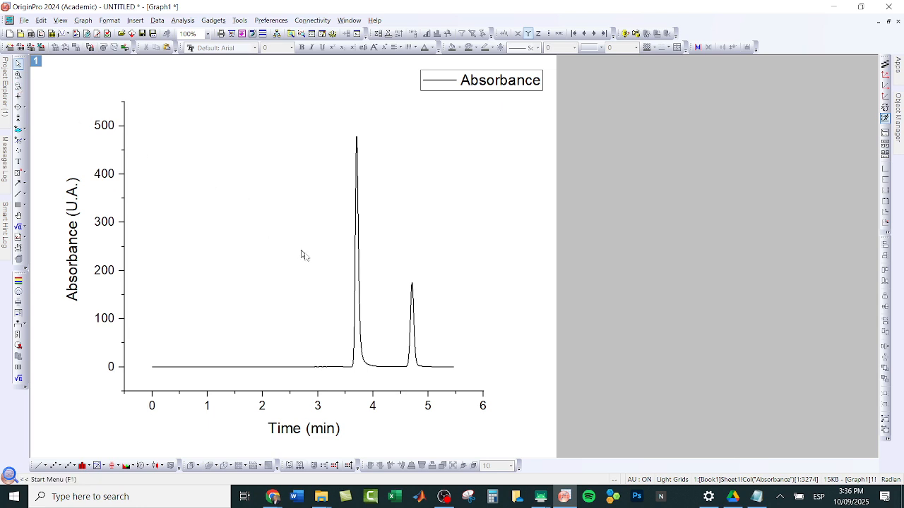
{"action": "left_click", "coordinate": [360, 345]}
{"action": "left_click", "coordinate": [360, 344]}
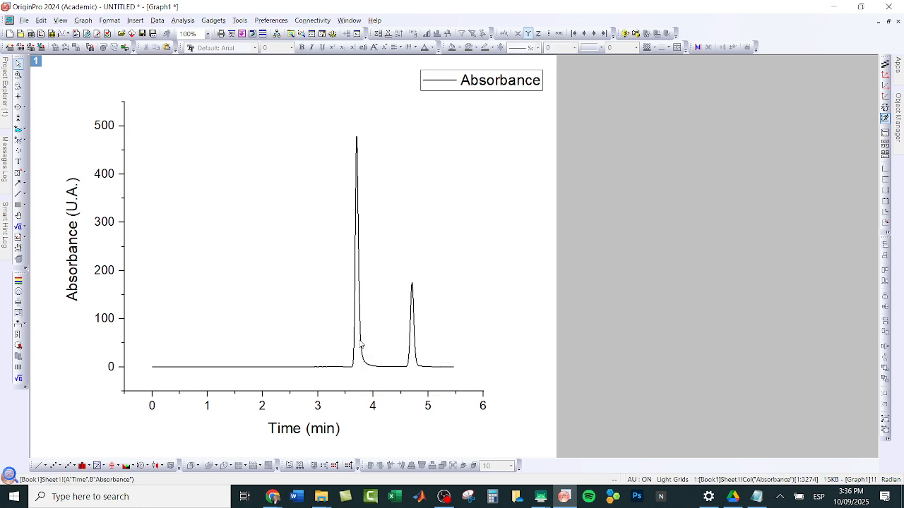
{"action": "double_click", "coordinate": [327, 407]}
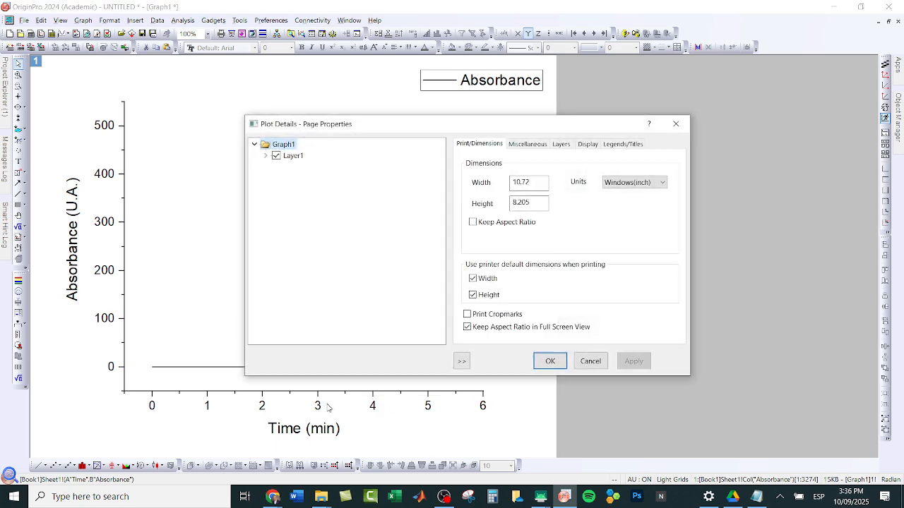
{"action": "left_click", "coordinate": [550, 361]}
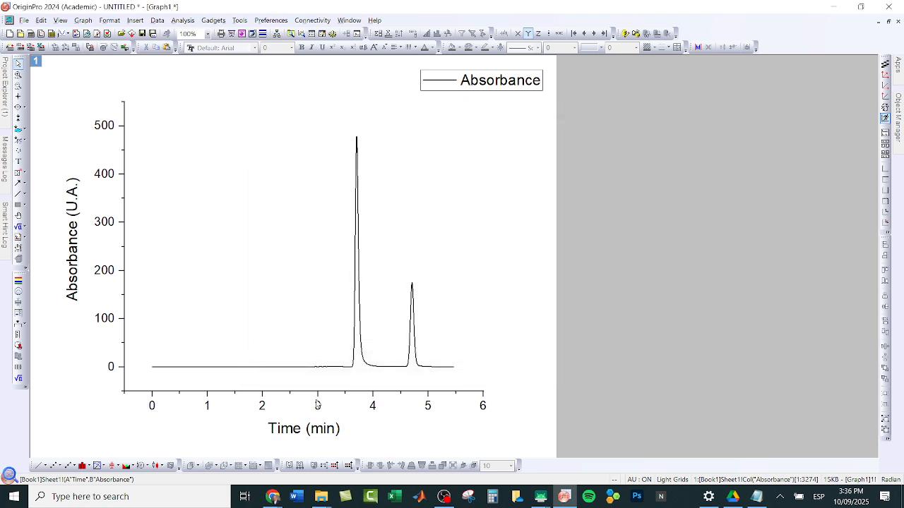
Step: Try 1 as the starting value of the horizontal Time axis scale, and set it to 0 instead
{"action": "double_click", "coordinate": [318, 407]}
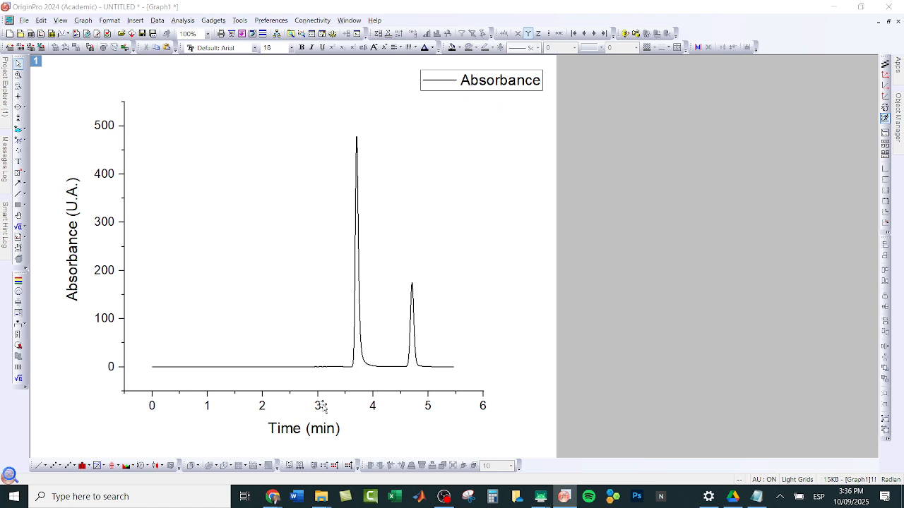
{"action": "double_click", "coordinate": [319, 407]}
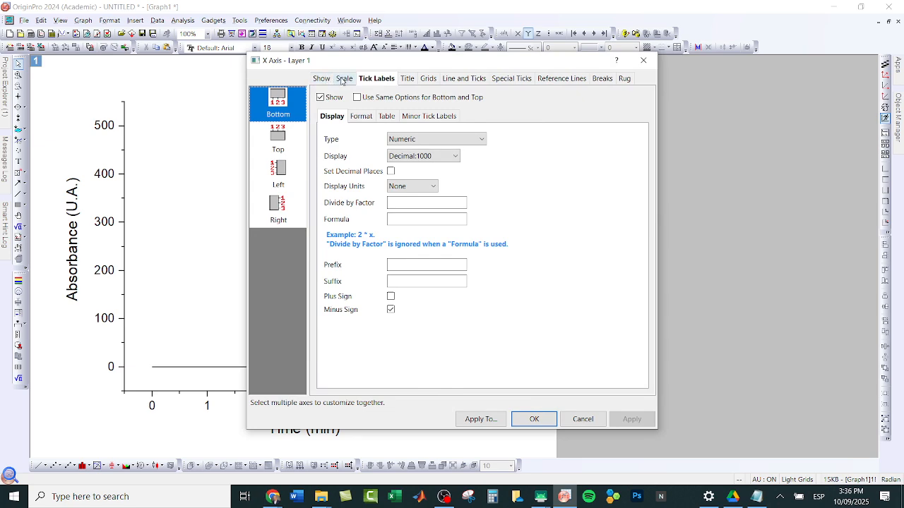
{"action": "left_click", "coordinate": [344, 79]}
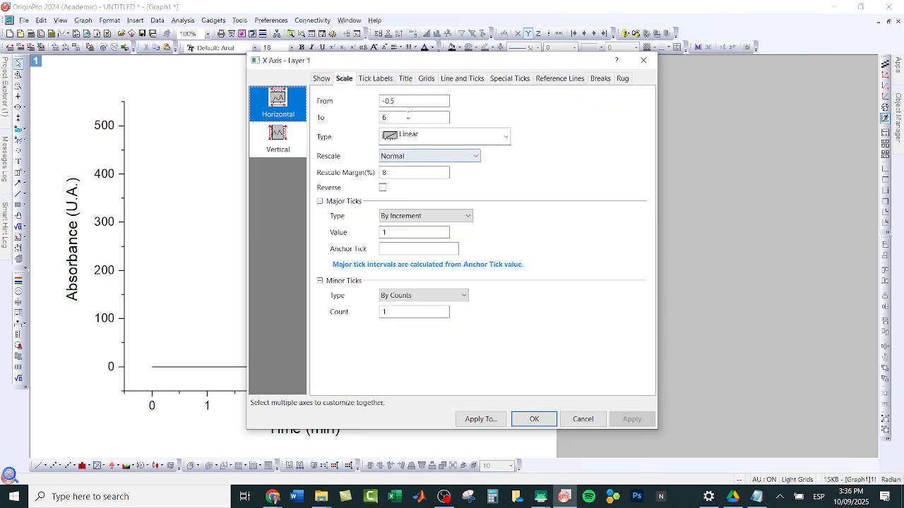
{"action": "left_click_drag", "start_coordinate": [398, 101], "coordinate": [381, 101]}
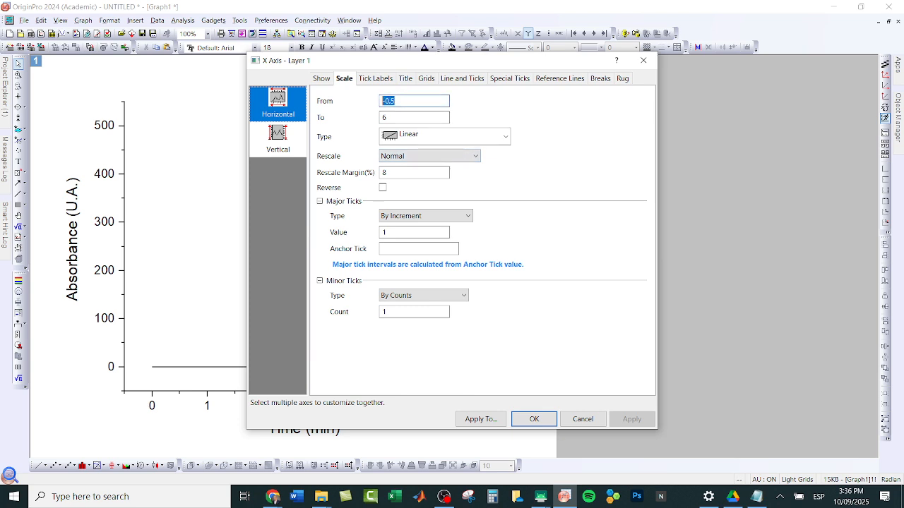
{"action": "type", "text": "1"}
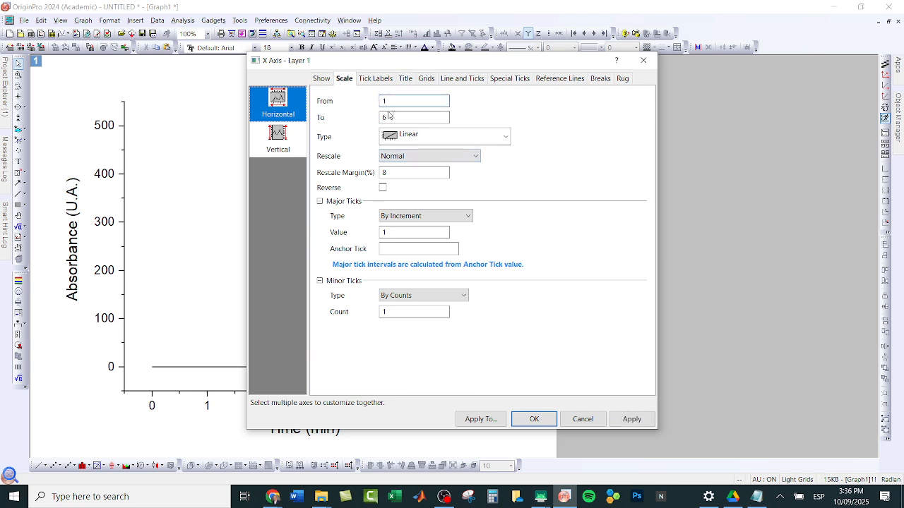
{"action": "left_click_drag", "start_coordinate": [480, 60], "coordinate": [641, 95]}
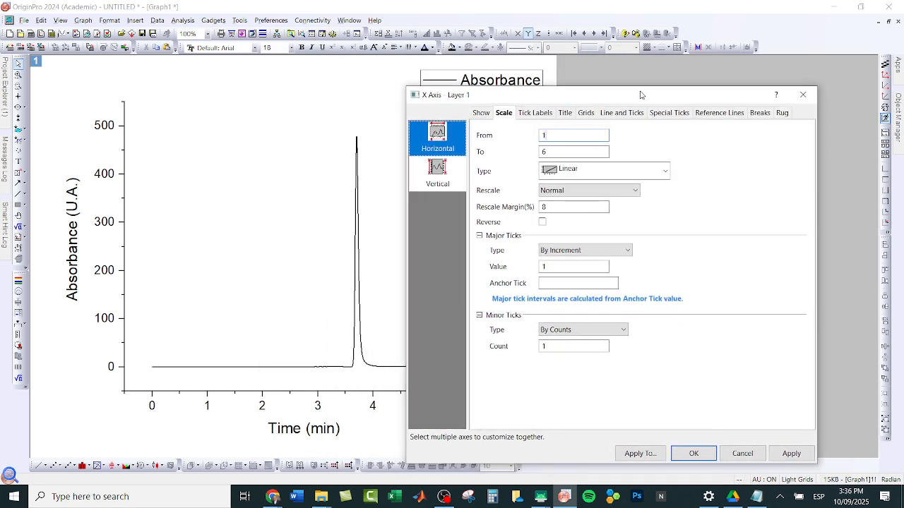
{"action": "left_click_drag", "start_coordinate": [640, 94], "coordinate": [634, 78]}
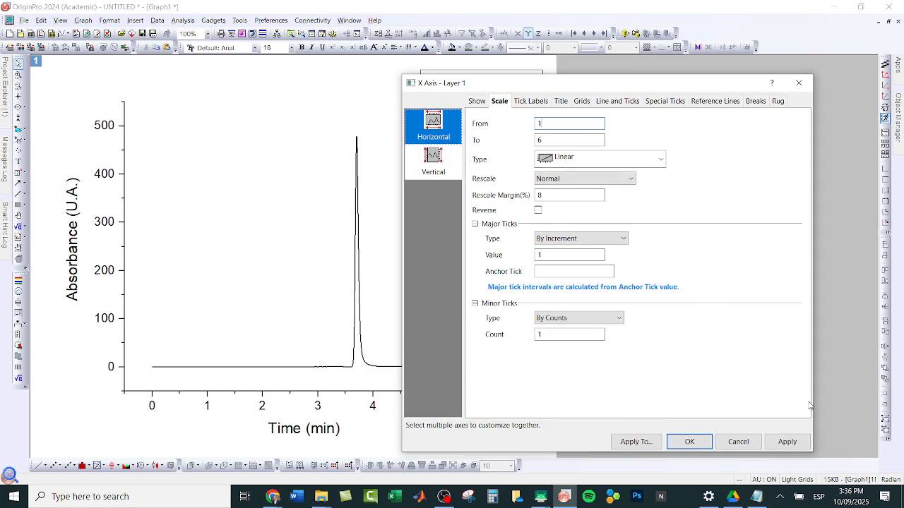
{"action": "left_click", "coordinate": [792, 443]}
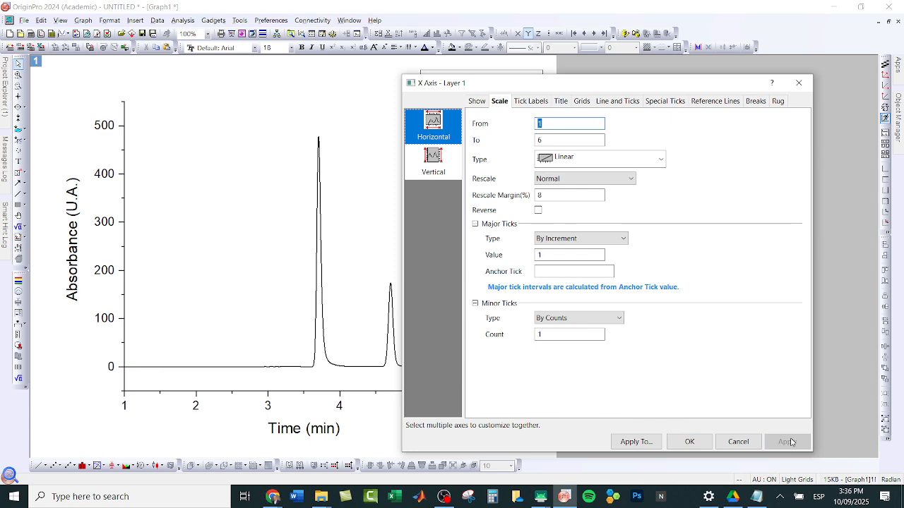
{"action": "type", "text": "0"}
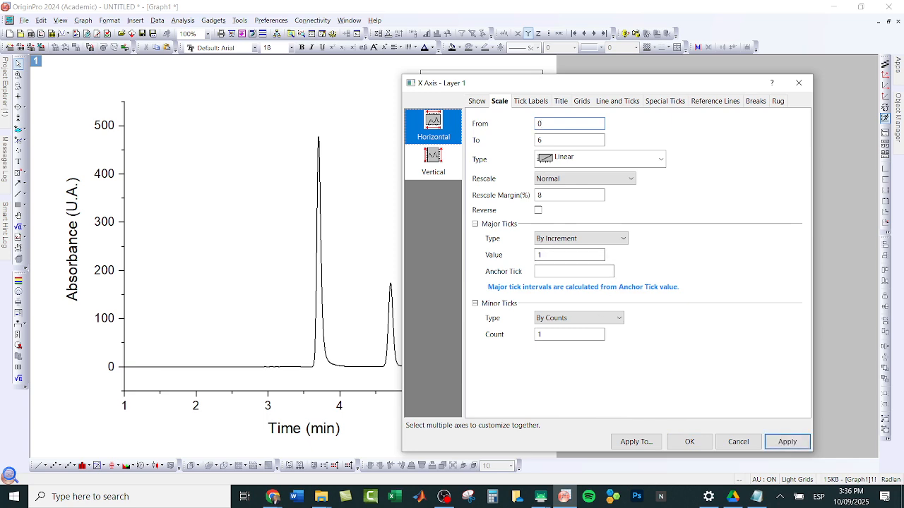
{"action": "left_click", "coordinate": [780, 441]}
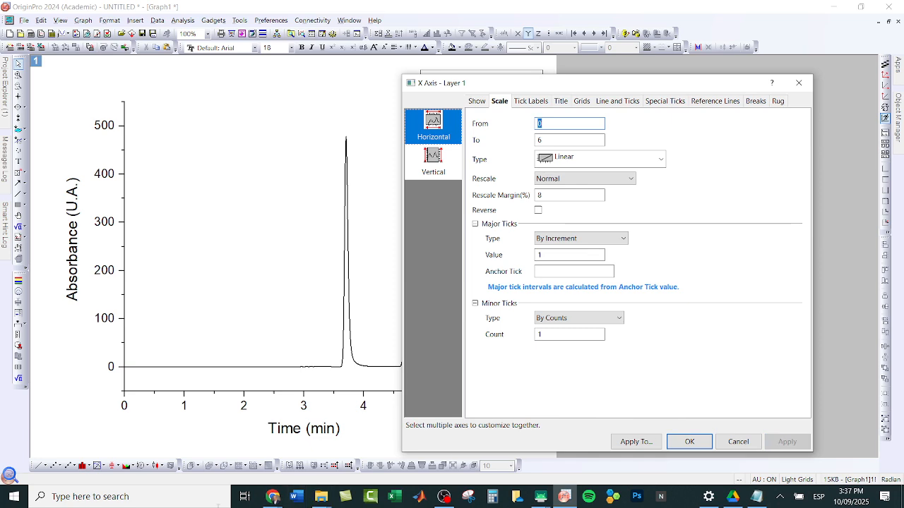
Step: Set the vertical Absorbance axis scale to start at -5
{"action": "left_click", "coordinate": [443, 164]}
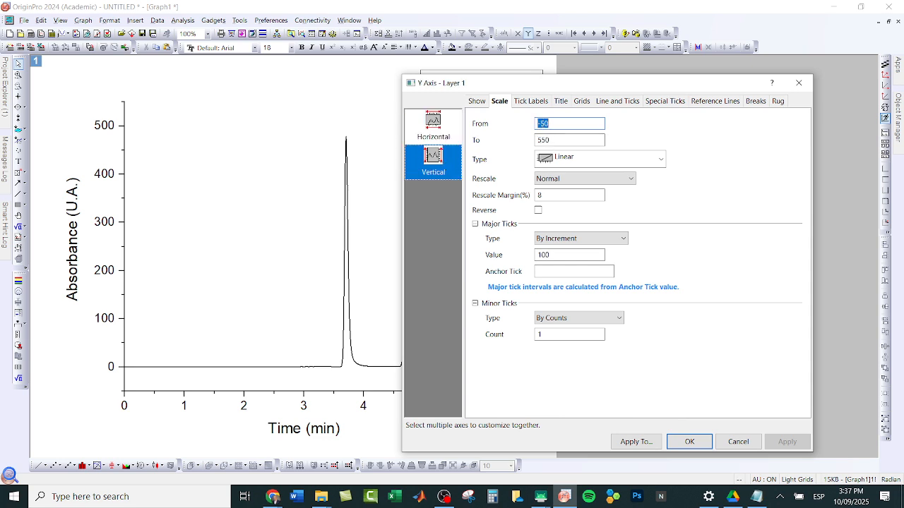
{"action": "left_click", "coordinate": [556, 123]}
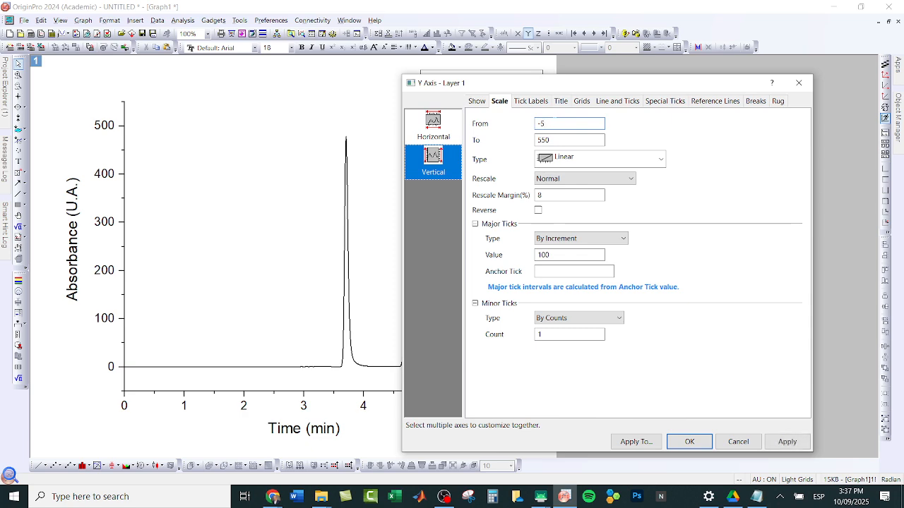
{"action": "left_click", "coordinate": [787, 442]}
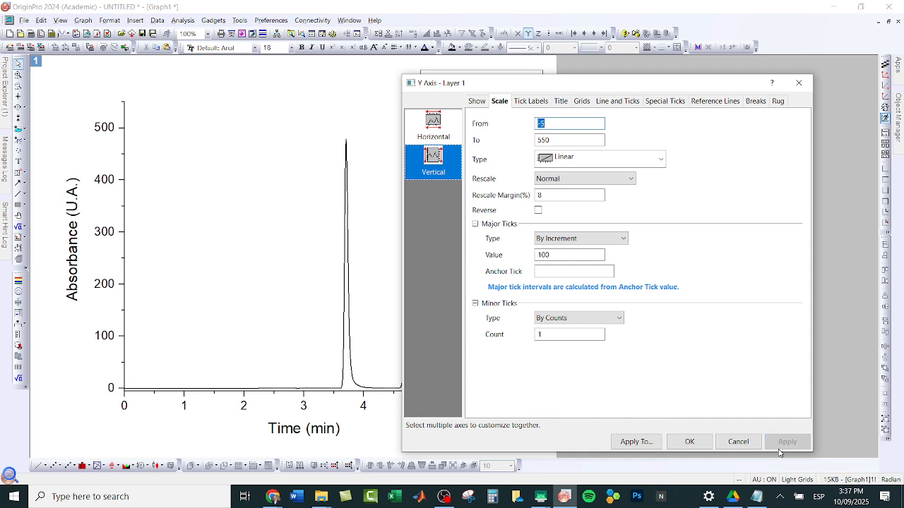
{"action": "left_click", "coordinate": [686, 443]}
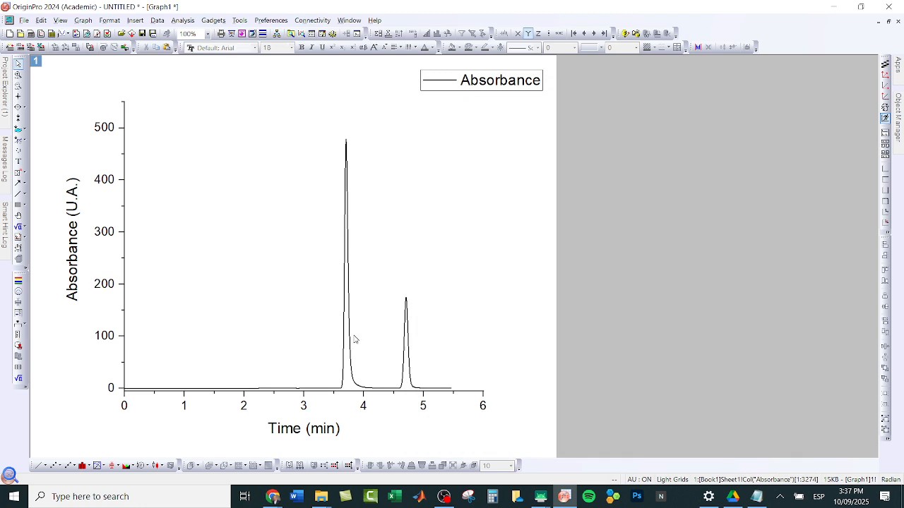
Step: Set the chromatogram line's width to 2 and its color to blue
{"action": "double_click", "coordinate": [351, 339]}
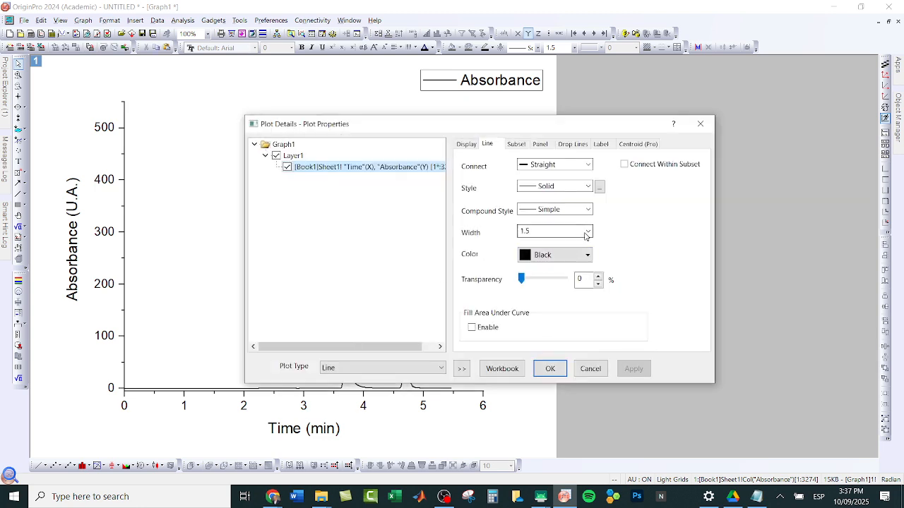
{"action": "left_click", "coordinate": [586, 231]}
{"action": "left_click", "coordinate": [538, 281]}
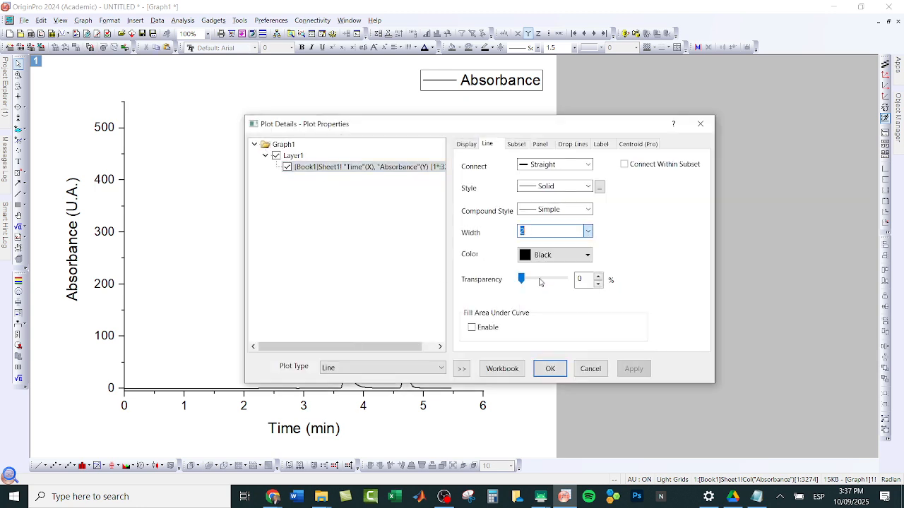
{"action": "left_click", "coordinate": [624, 369]}
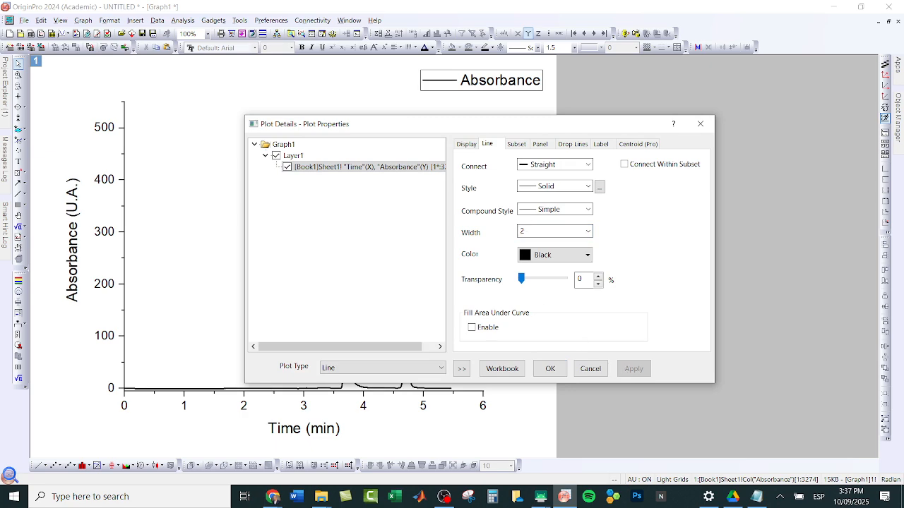
{"action": "left_click", "coordinate": [539, 256]}
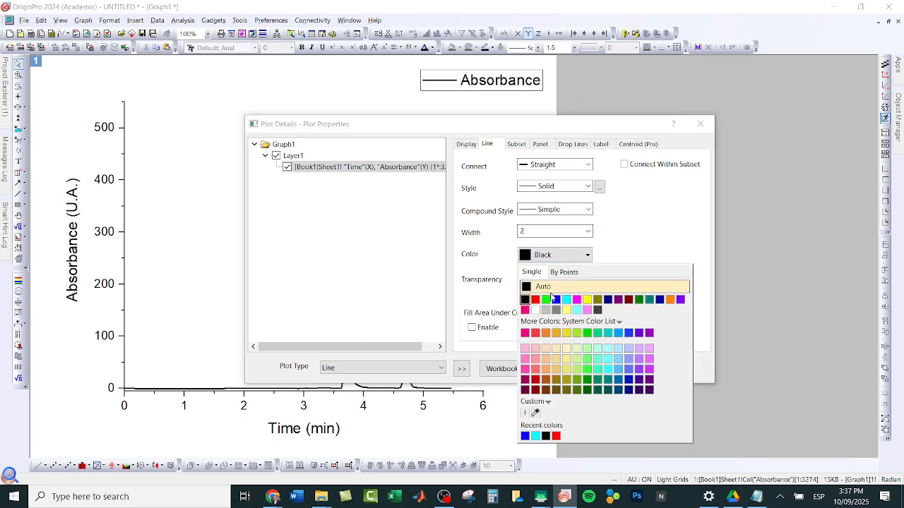
{"action": "left_click", "coordinate": [554, 299]}
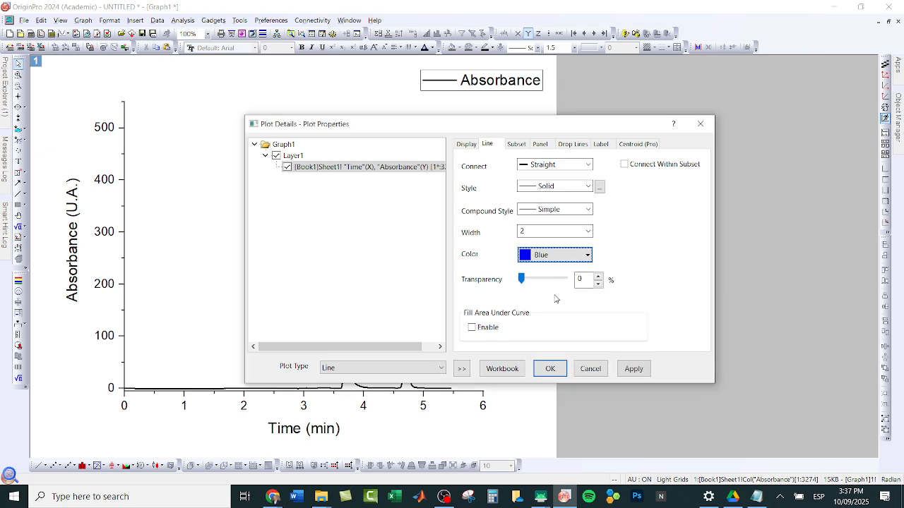
{"action": "left_click", "coordinate": [639, 374]}
{"action": "double_click", "coordinate": [558, 364]}
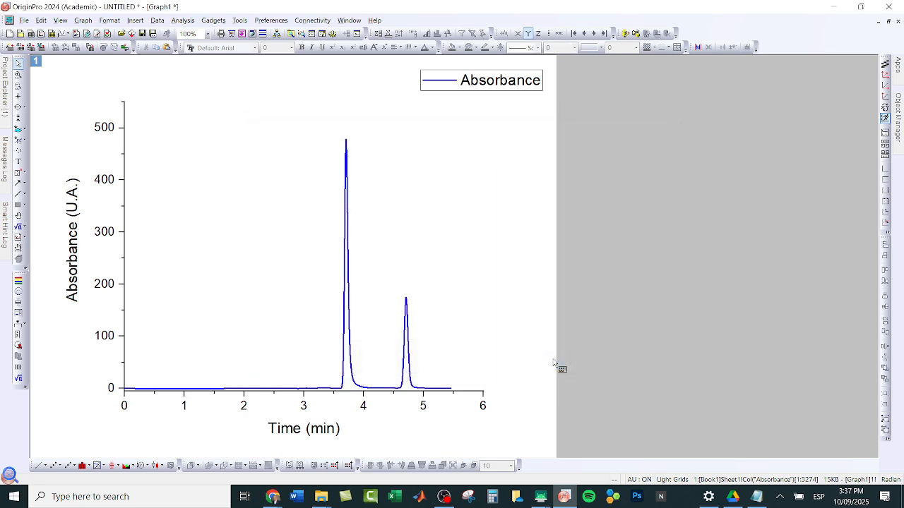
{"action": "left_click", "coordinate": [550, 362]}
Step: Switch to the HPLC notes on the mirrored tablet and handwrite "C18" beside the caffeine structure on the internal standard page
{"action": "mouse_move", "coordinate": [540, 496]}
{"action": "left_click", "coordinate": [604, 448]}
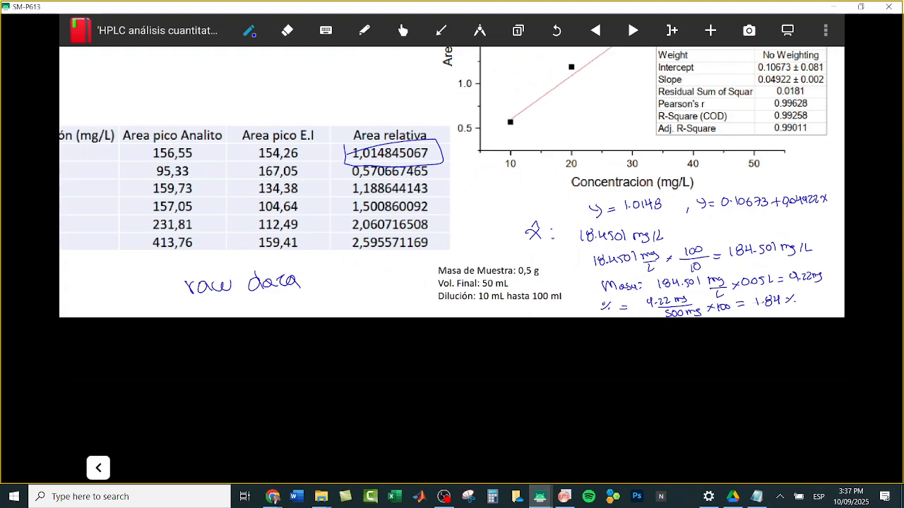
{"action": "scroll", "coordinate": [452, 266], "scroll_direction": "up", "scroll_amount": 10}
{"action": "scroll", "coordinate": [451, 266], "scroll_direction": "up", "scroll_amount": 2}
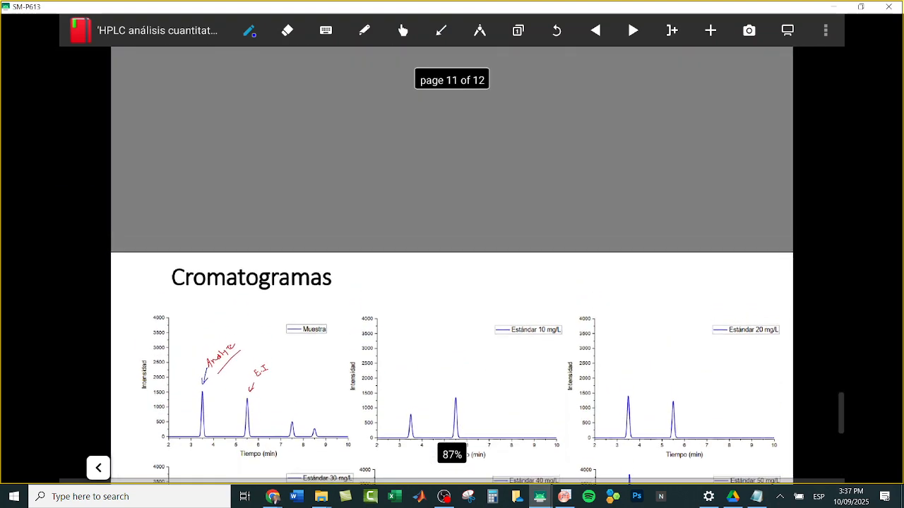
{"action": "scroll", "coordinate": [452, 265], "scroll_direction": "up", "scroll_amount": 10}
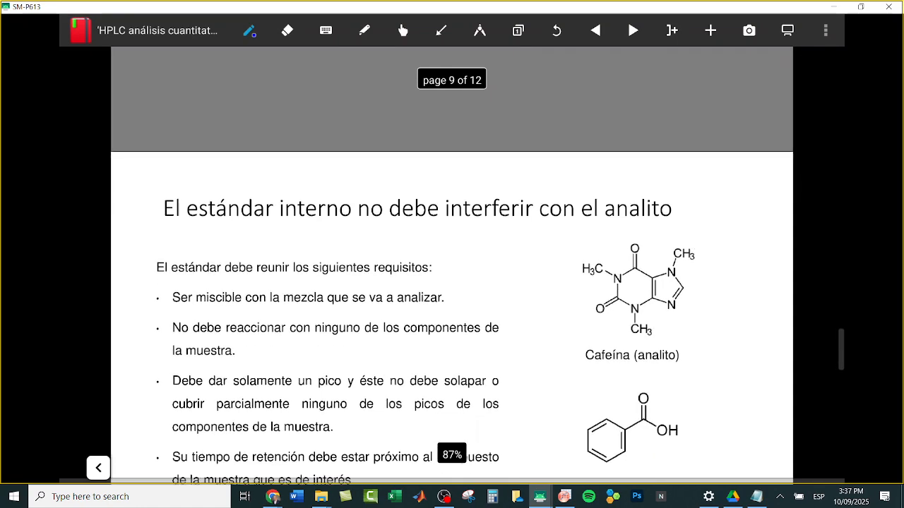
{"action": "scroll", "coordinate": [452, 265], "scroll_direction": "up", "scroll_amount": 5}
{"action": "scroll", "coordinate": [452, 266], "scroll_direction": "down", "scroll_amount": 2}
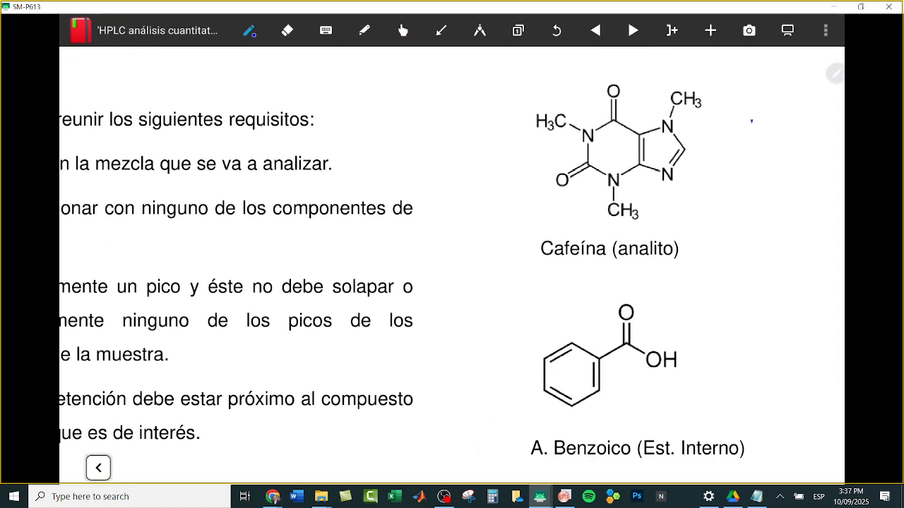
{"action": "left_click_drag", "start_coordinate": [754, 123], "coordinate": [752, 144]}
{"action": "mouse_move", "coordinate": [761, 117]}
{"action": "left_mouse_down"}
{"action": "mouse_move", "coordinate": [760, 142]}
{"action": "mouse_move", "coordinate": [780, 120]}
{"action": "left_mouse_up"}
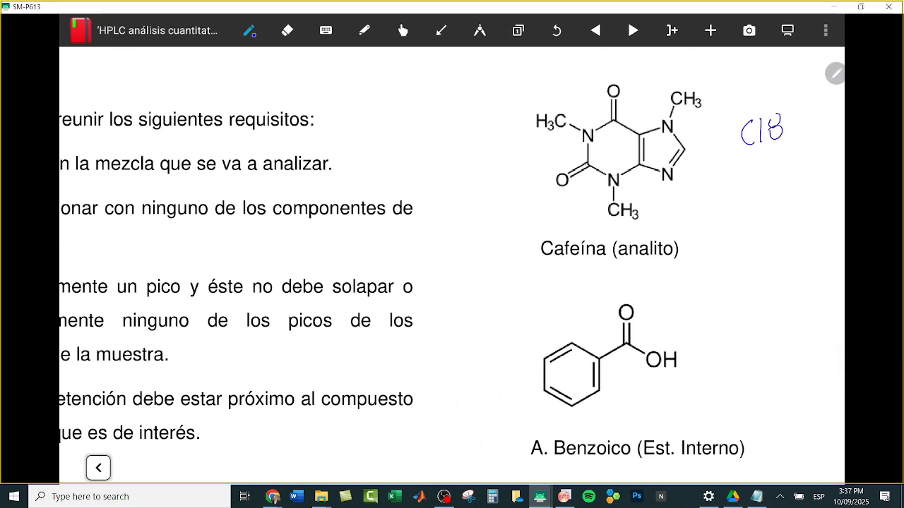
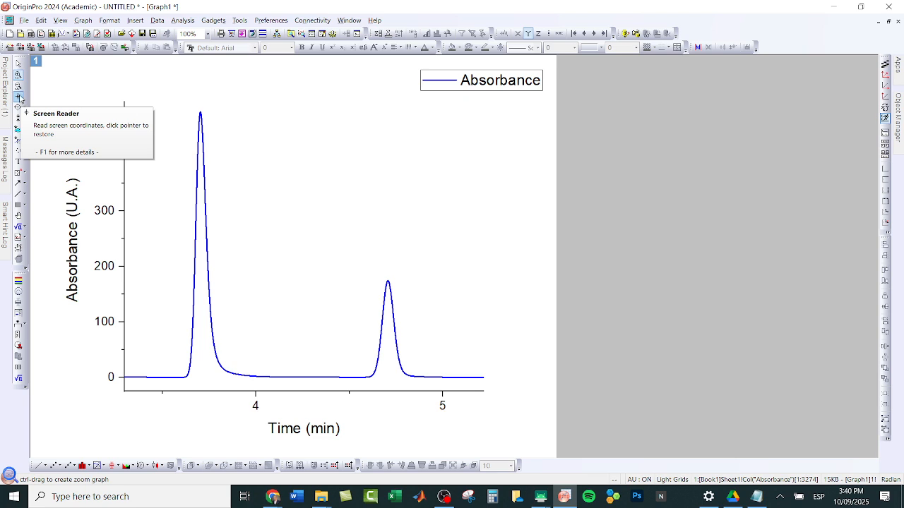
Step: Read the coordinates of both peak maxima and of the empty area beside the curve with the Screen Reader
{"action": "left_click", "coordinate": [19, 97]}
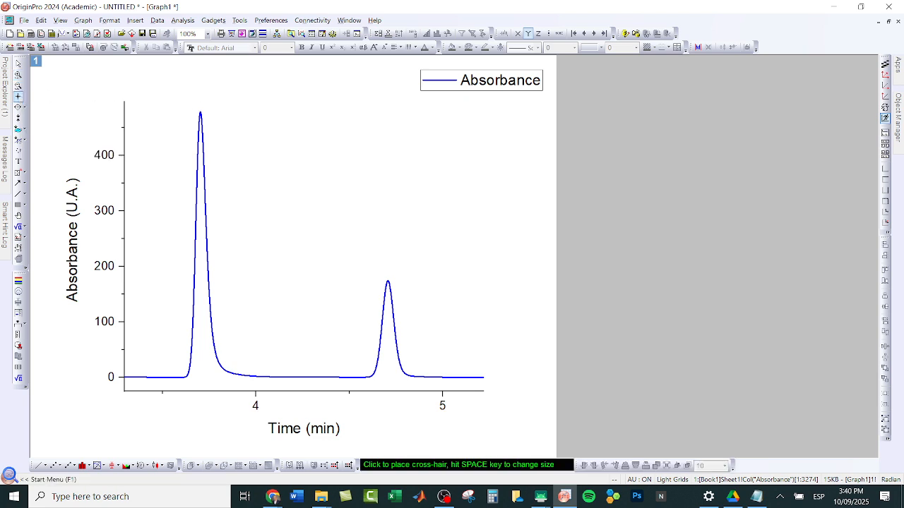
{"action": "left_click", "coordinate": [200, 111]}
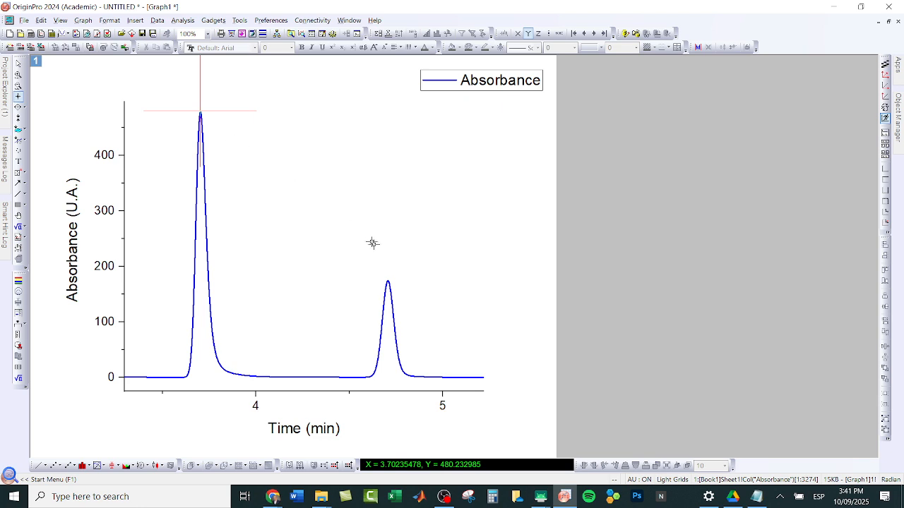
{"action": "left_click", "coordinate": [388, 281]}
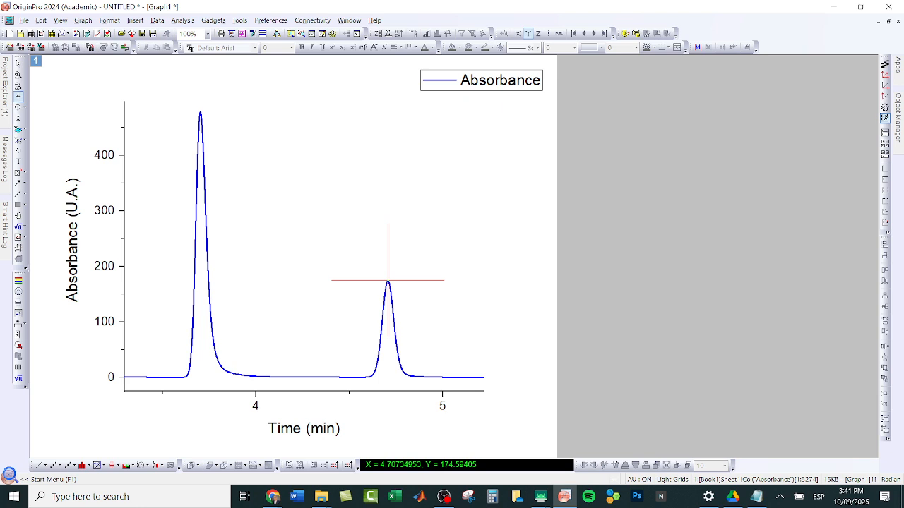
{"action": "left_click", "coordinate": [490, 298]}
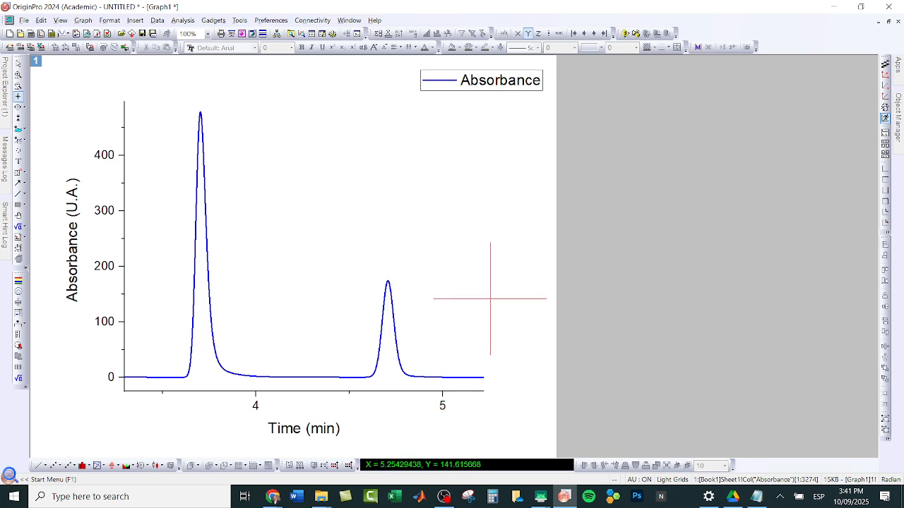
{"action": "left_click", "coordinate": [518, 381]}
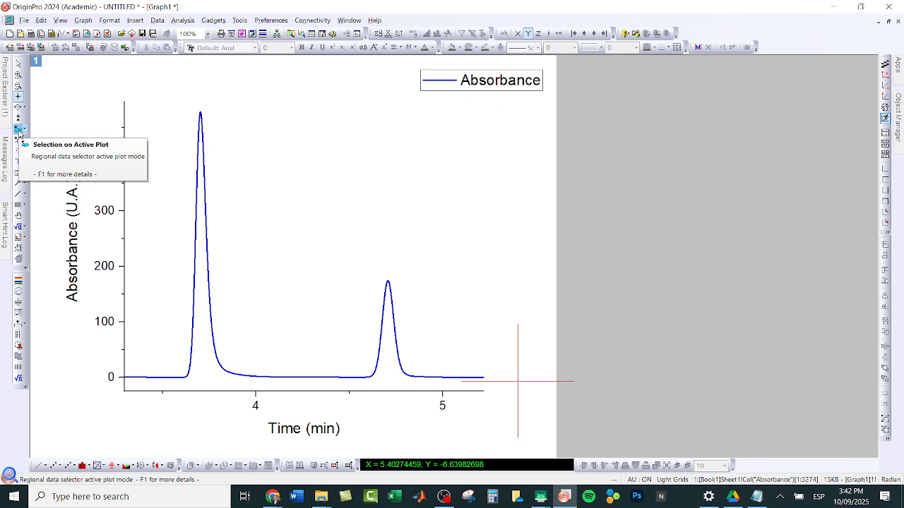
Step: Select the data region spanning both peaks and open the Peak Analyzer dialog for it, dismissing the hint message
{"action": "left_click", "coordinate": [19, 132]}
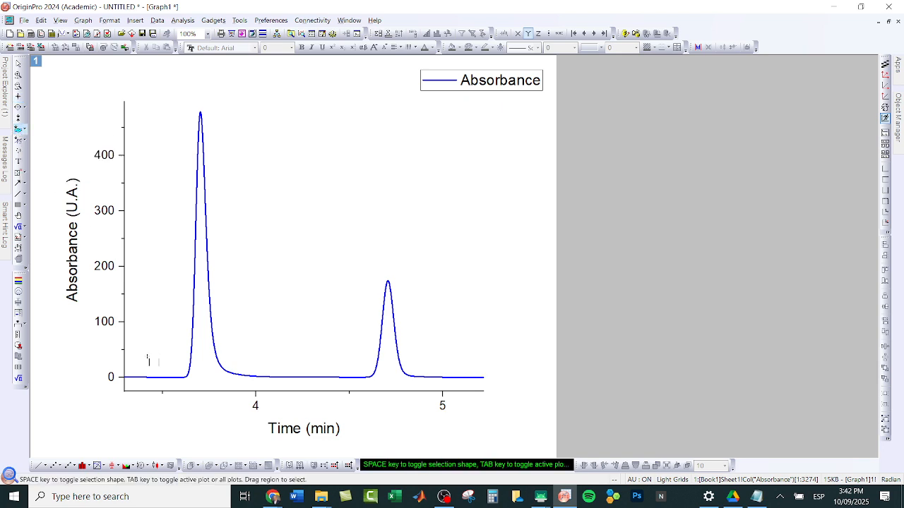
{"action": "mouse_move", "coordinate": [150, 361]}
{"action": "left_mouse_down"}
{"action": "mouse_move", "coordinate": [158, 377]}
{"action": "mouse_move", "coordinate": [453, 380]}
{"action": "mouse_move", "coordinate": [464, 413]}
{"action": "left_mouse_up"}
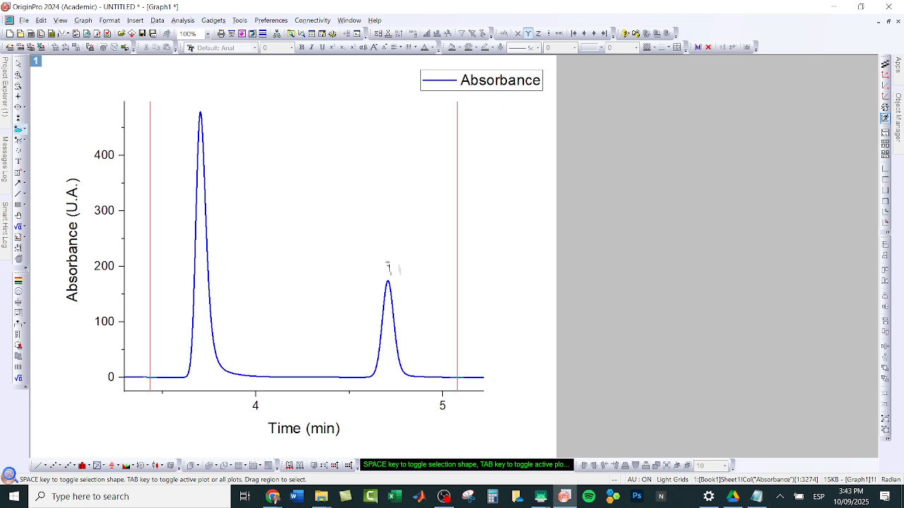
{"action": "left_click", "coordinate": [179, 20]}
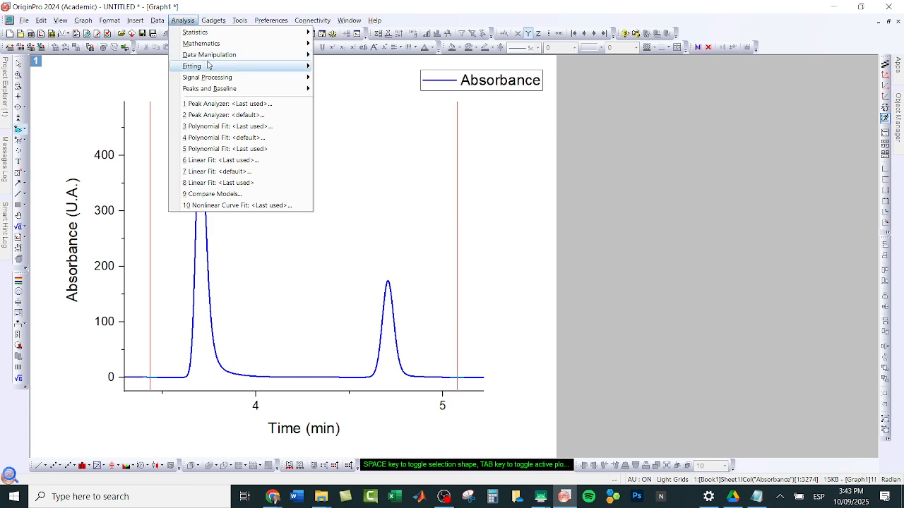
{"action": "mouse_move", "coordinate": [208, 65]}
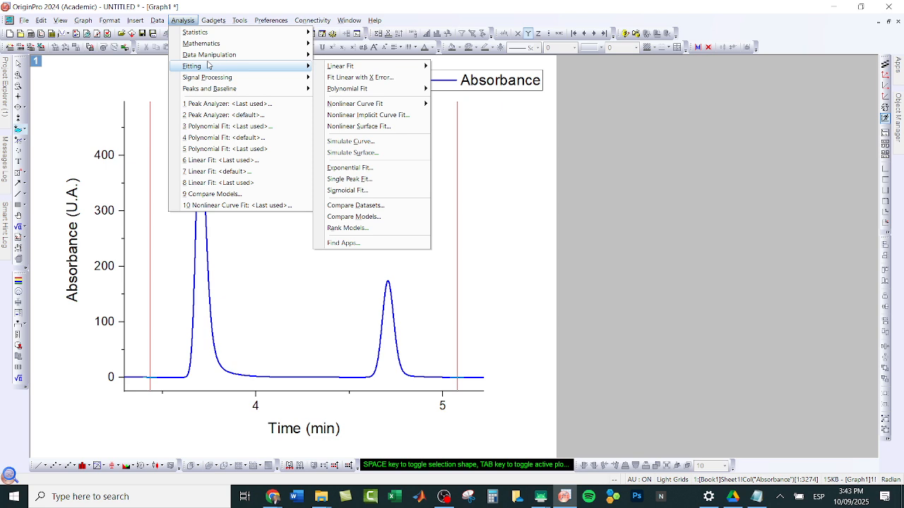
{"action": "mouse_move", "coordinate": [209, 89]}
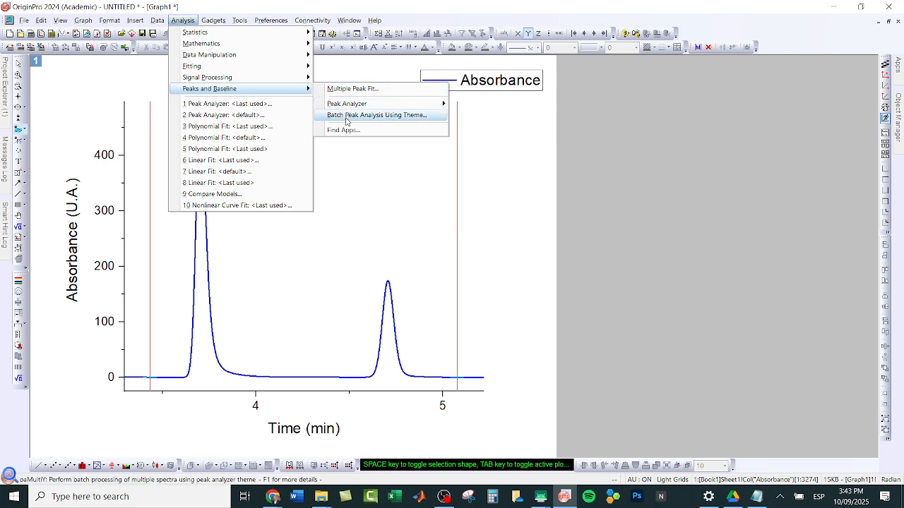
{"action": "mouse_move", "coordinate": [353, 106]}
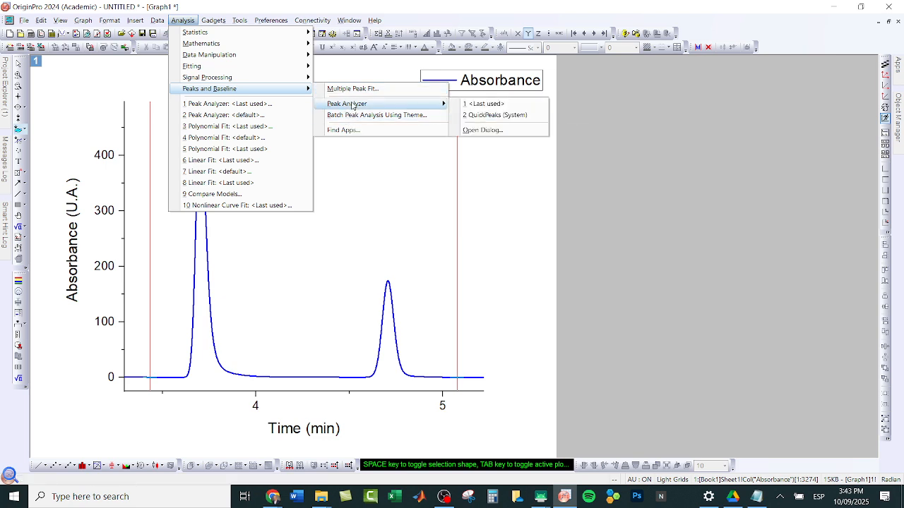
{"action": "left_click", "coordinate": [514, 131]}
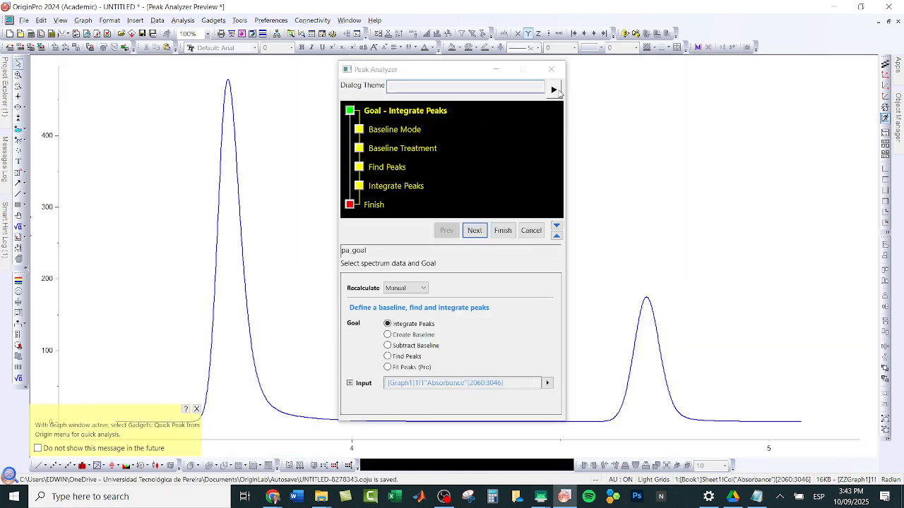
{"action": "left_click_drag", "start_coordinate": [456, 76], "coordinate": [693, 85]}
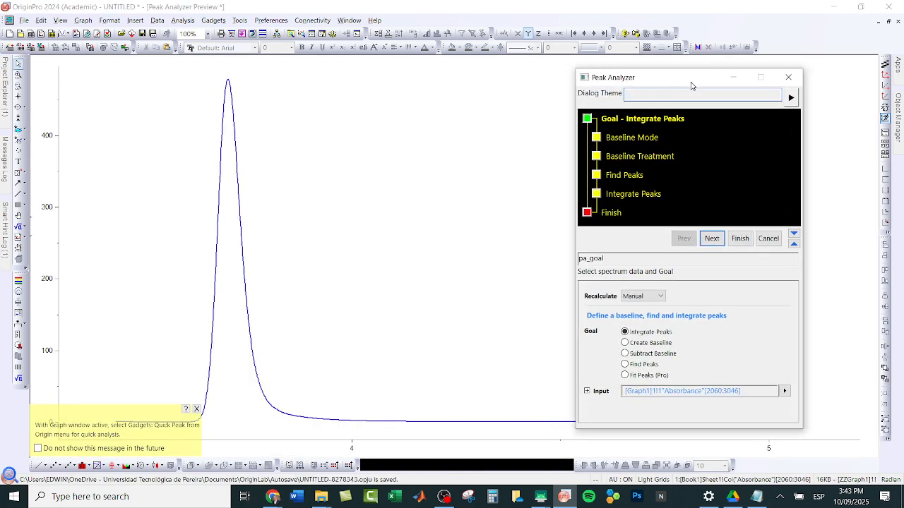
{"action": "left_click", "coordinate": [200, 410]}
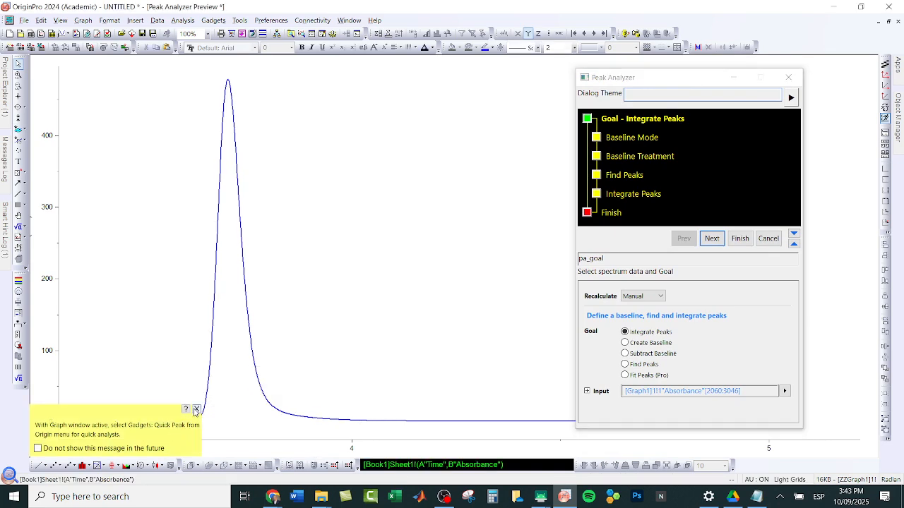
{"action": "left_click", "coordinate": [197, 409]}
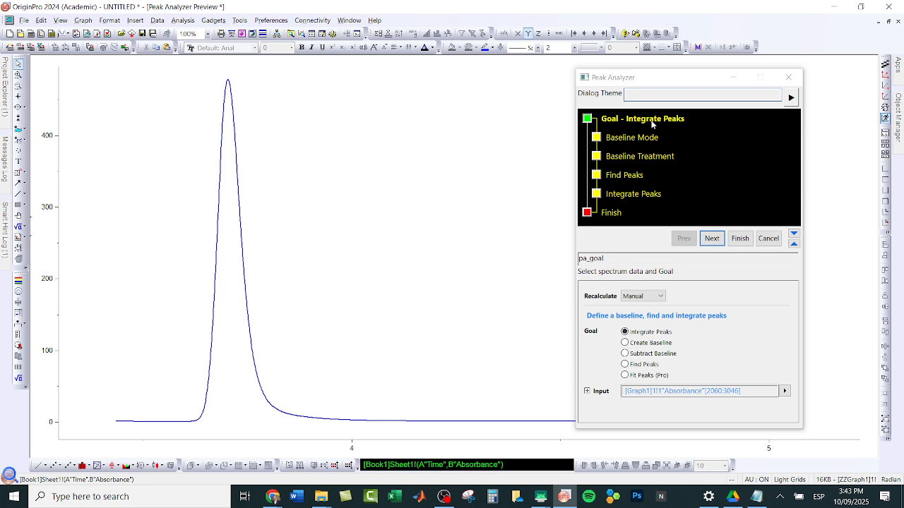
Step: Try the Create Baseline, Subtract Baseline, Find Peaks and Fit Peaks (Pro) goals, and go back to Integrate Peaks
{"action": "left_click", "coordinate": [624, 344]}
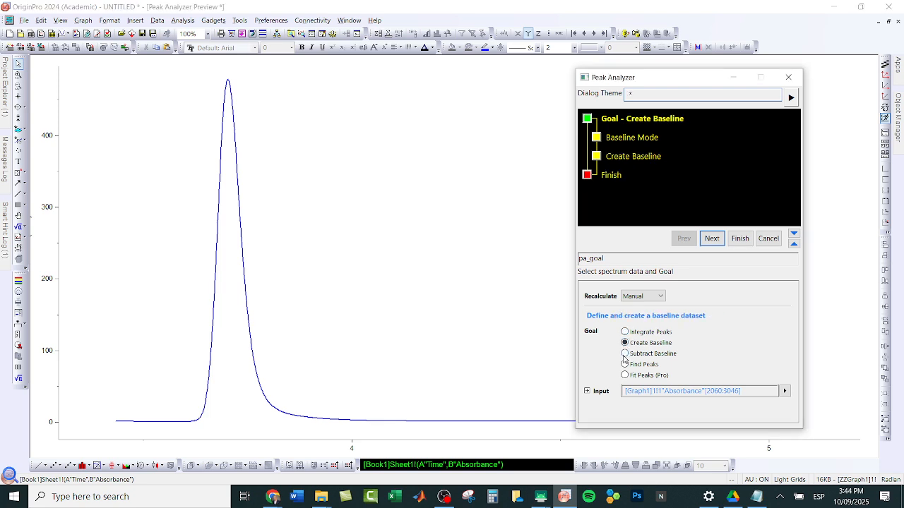
{"action": "left_click", "coordinate": [624, 354]}
{"action": "left_click", "coordinate": [624, 364]}
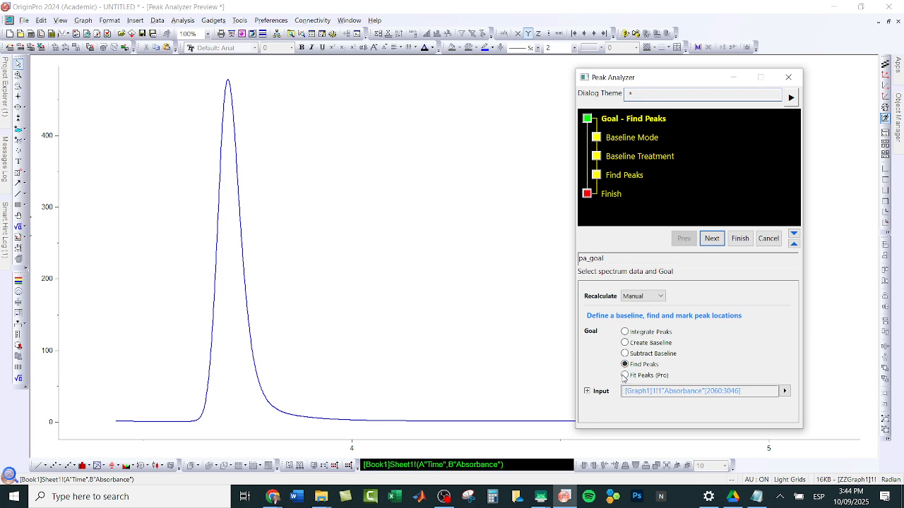
{"action": "left_click", "coordinate": [624, 376]}
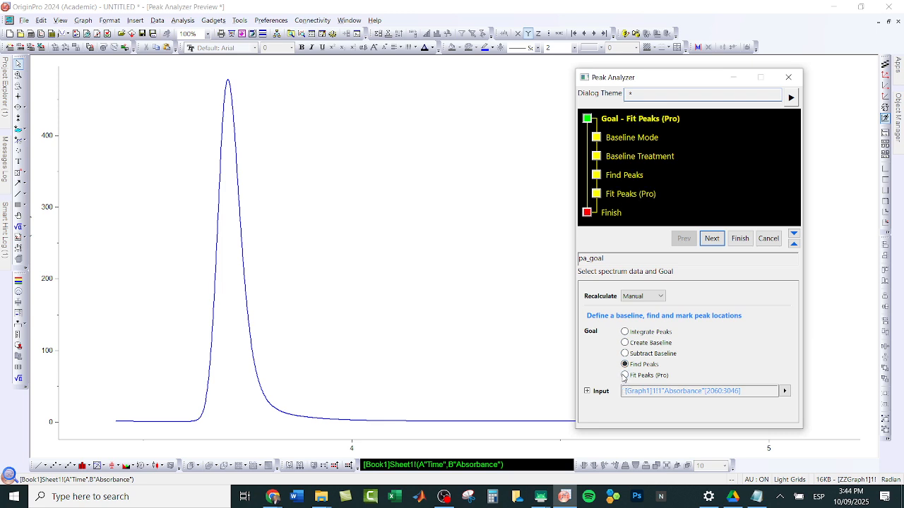
{"action": "left_click", "coordinate": [625, 332]}
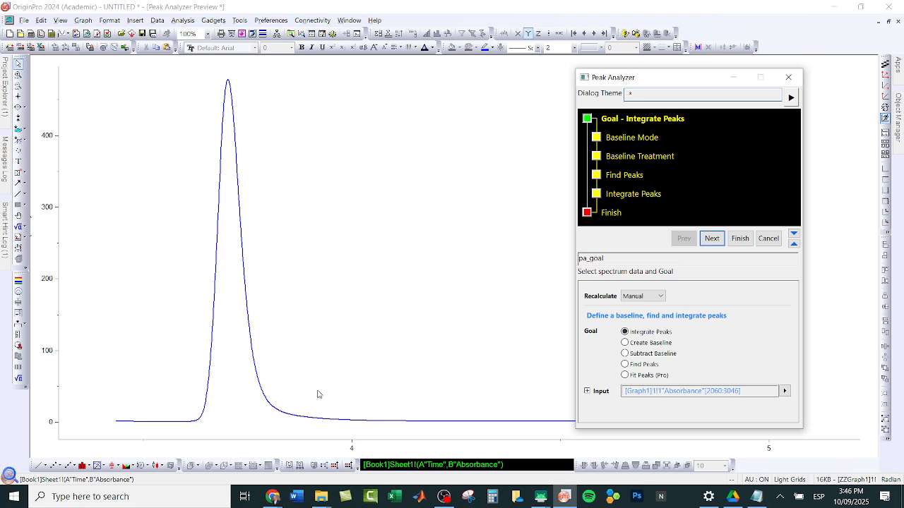
Step: Show the caffeine and benzoic acid structures in the HPLC notes on the mirrored tablet, and return to OriginPro
{"action": "mouse_move", "coordinate": [544, 504]}
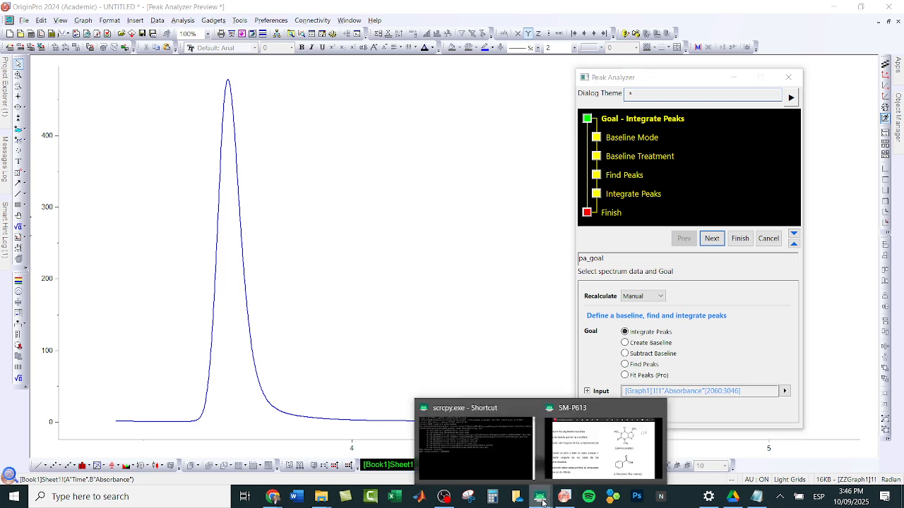
{"action": "left_click", "coordinate": [599, 468]}
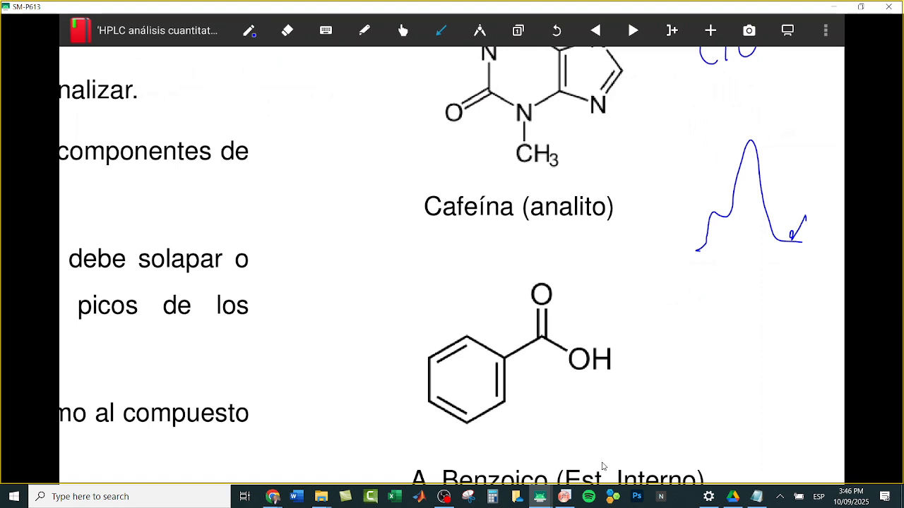
{"action": "left_click", "coordinate": [564, 497]}
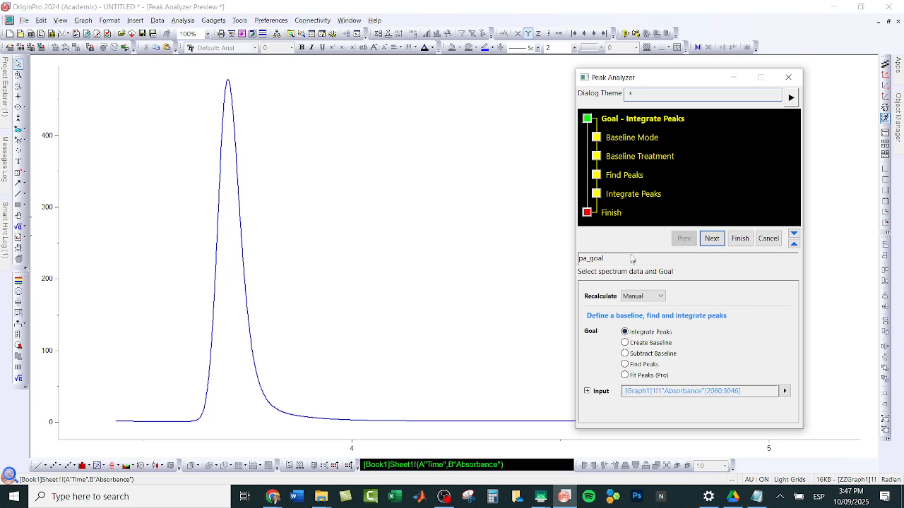
Step: Proceed with the Integrate Peaks goal and choose Constant as the baseline mode
{"action": "left_click", "coordinate": [712, 239]}
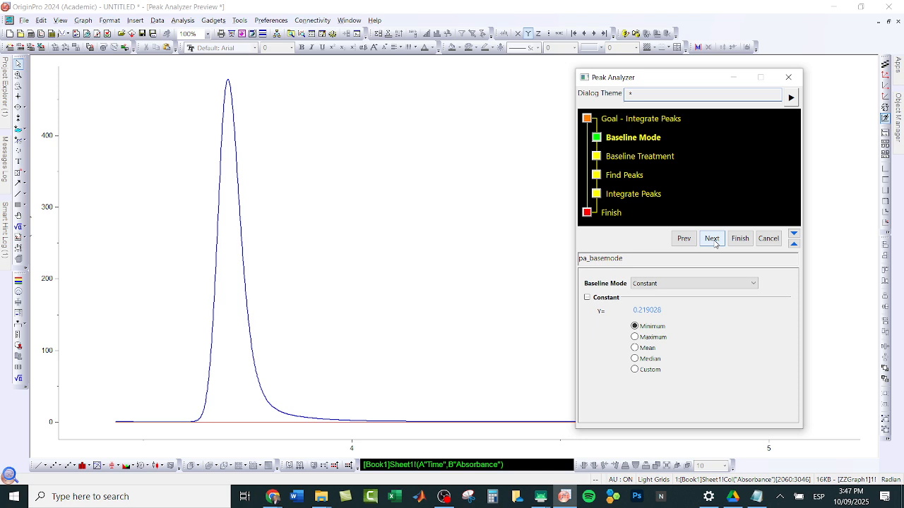
{"action": "left_click", "coordinate": [662, 284]}
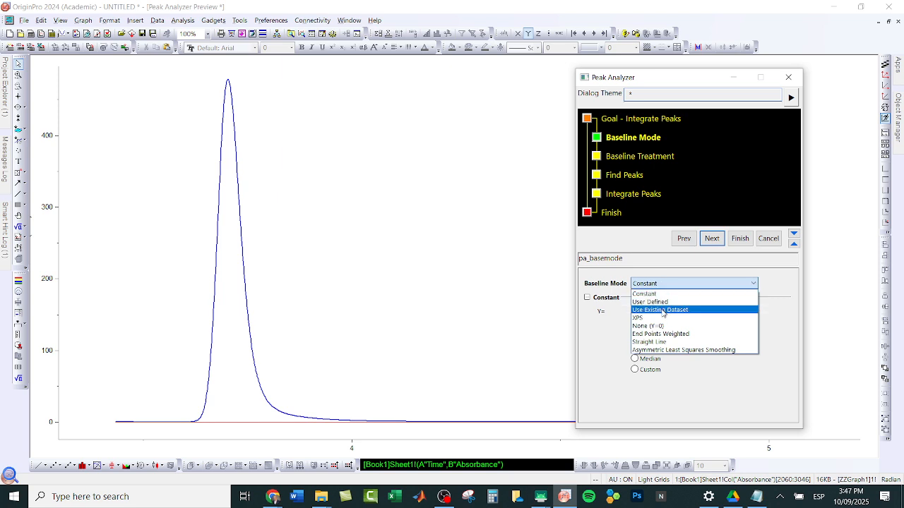
{"action": "left_click", "coordinate": [652, 293]}
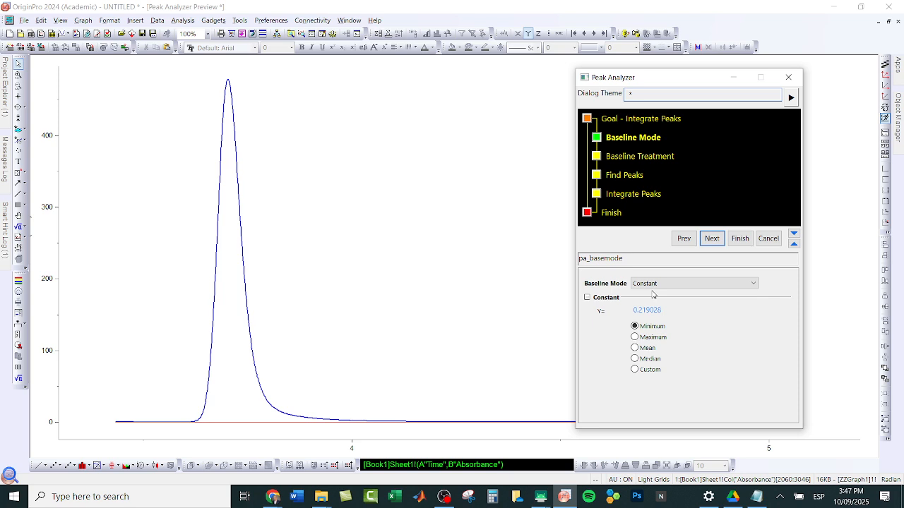
Step: Try the Maximum, Mean, Median and Custom options for the constant baseline, and go back to Minimum
{"action": "left_click", "coordinate": [634, 337]}
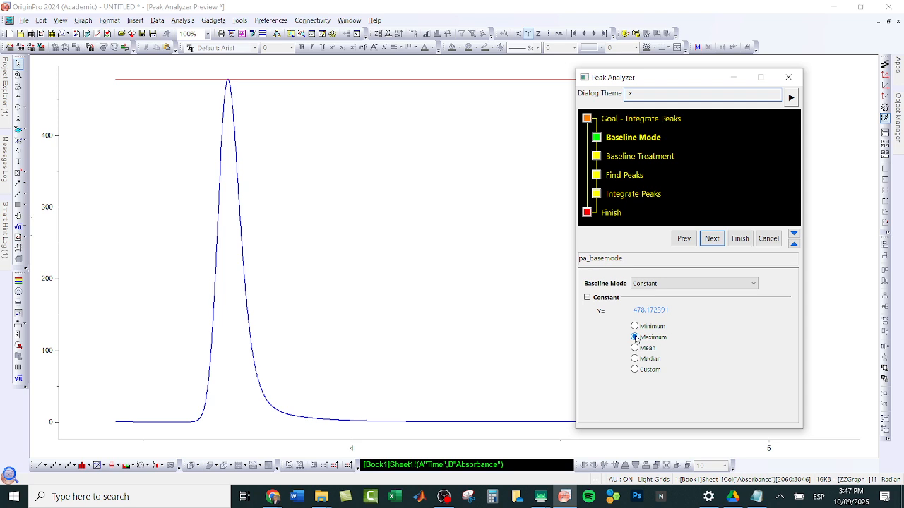
{"action": "left_click", "coordinate": [636, 348]}
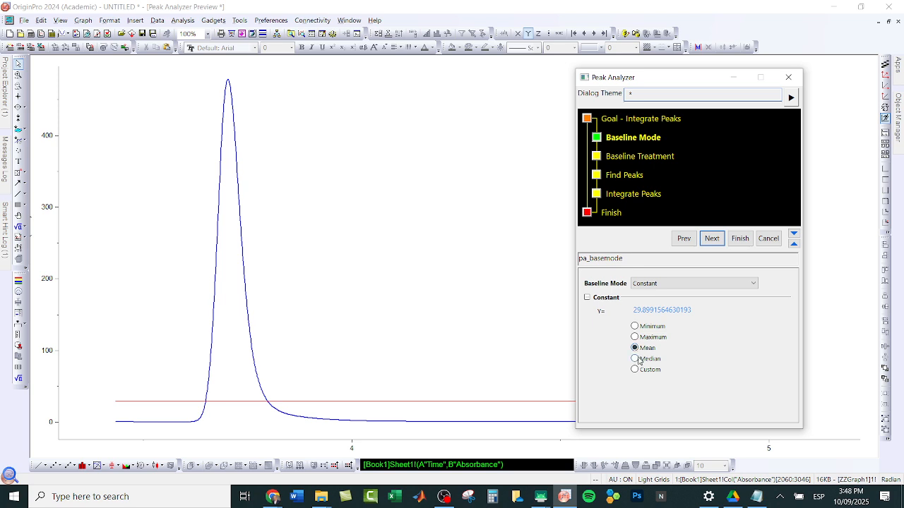
{"action": "left_click", "coordinate": [635, 358]}
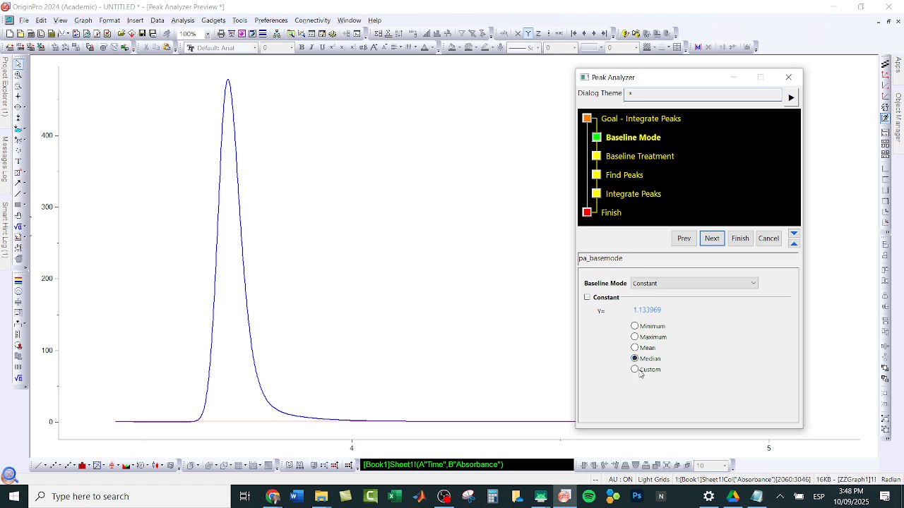
{"action": "left_click", "coordinate": [635, 370]}
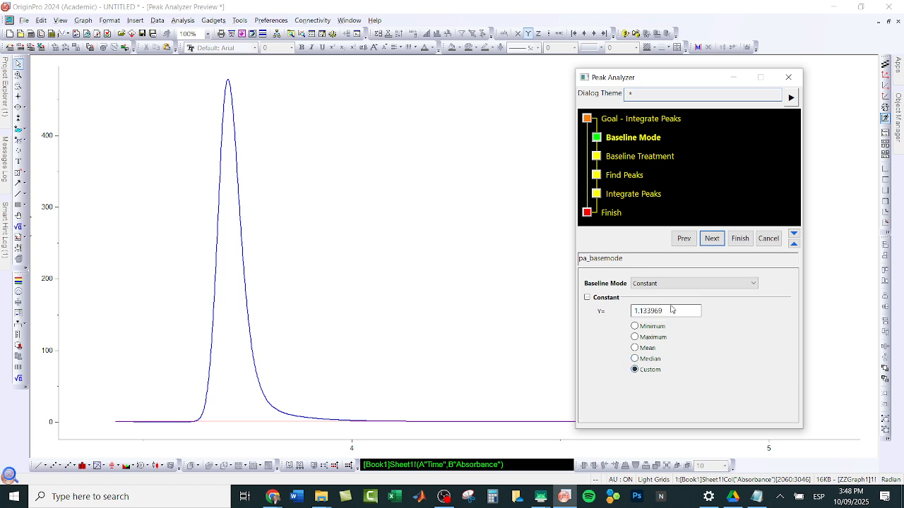
{"action": "left_click", "coordinate": [633, 327]}
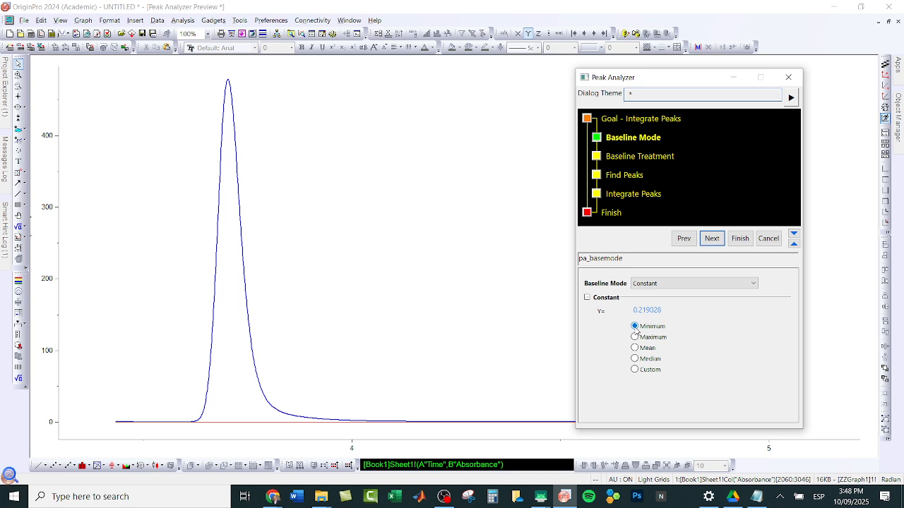
Step: Accept the minimum baseline without subtracting it, and find the chromatogram's peaks automatically
{"action": "left_click", "coordinate": [711, 239]}
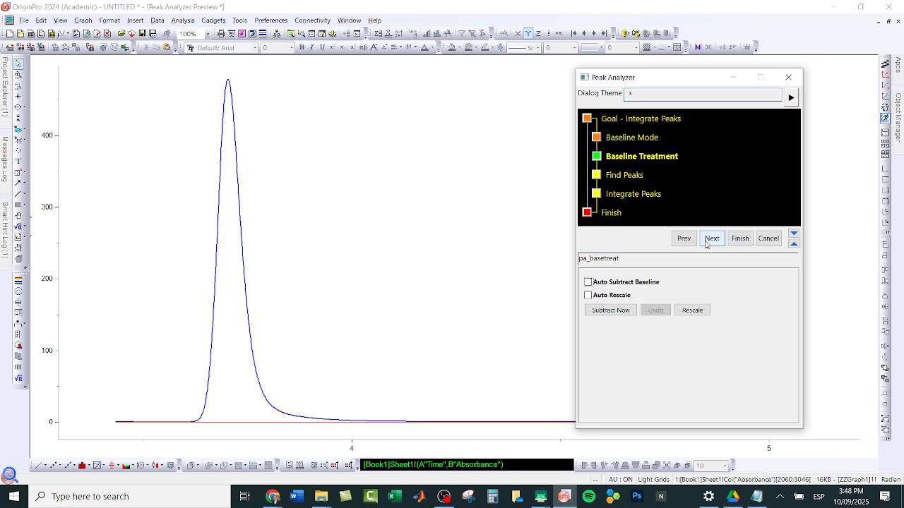
{"action": "left_click", "coordinate": [705, 241]}
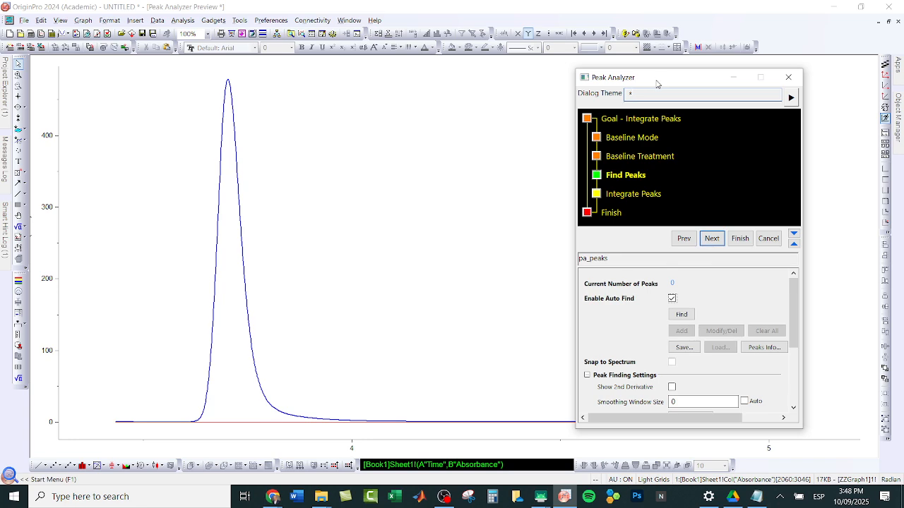
{"action": "left_click_drag", "start_coordinate": [656, 84], "coordinate": [371, 121]}
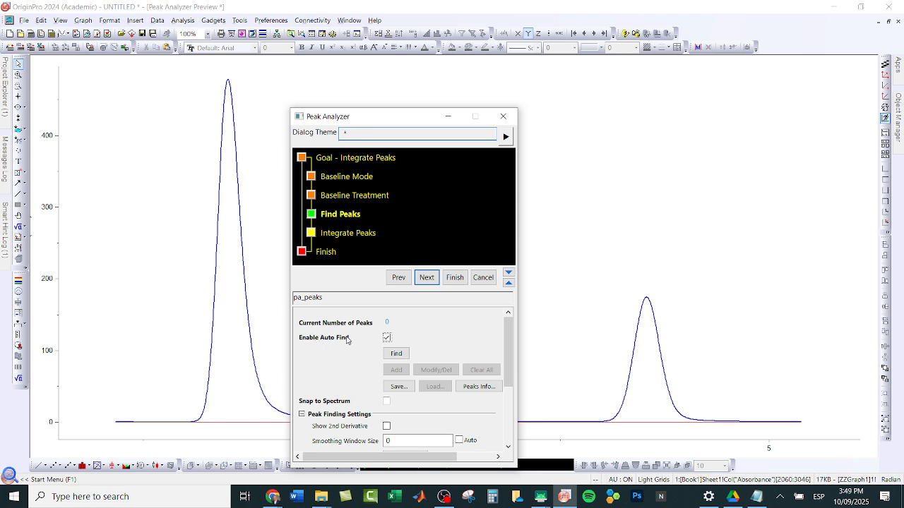
{"action": "left_click", "coordinate": [397, 355]}
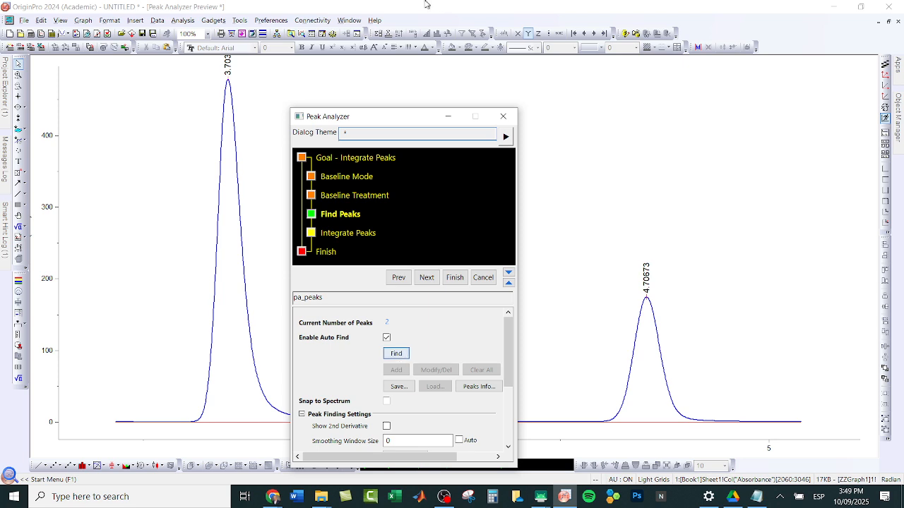
{"action": "left_click_drag", "start_coordinate": [426, 124], "coordinate": [698, 162]}
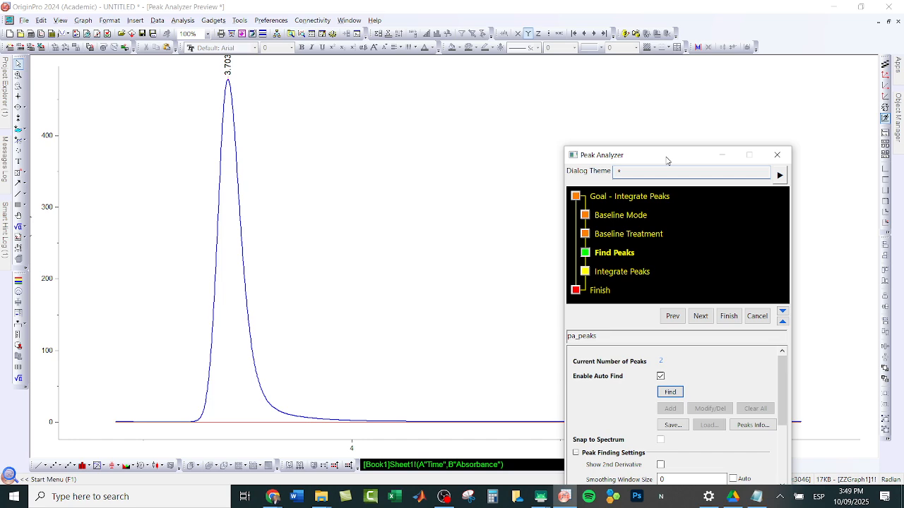
Step: Turn off automatic peak finding, then open the manual peak modify/delete mode and close it without moving either peak
{"action": "left_click_drag", "start_coordinate": [666, 160], "coordinate": [523, 56]}
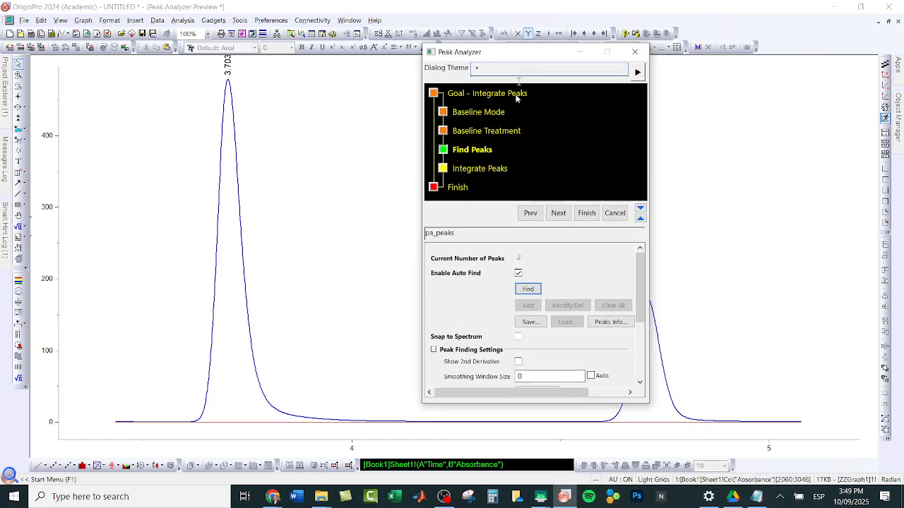
{"action": "left_click", "coordinate": [517, 273]}
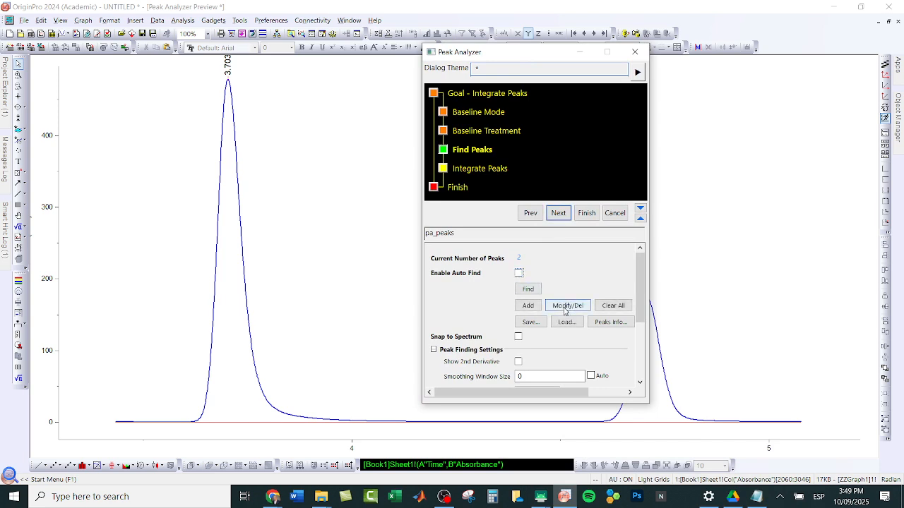
{"action": "left_click", "coordinate": [564, 310]}
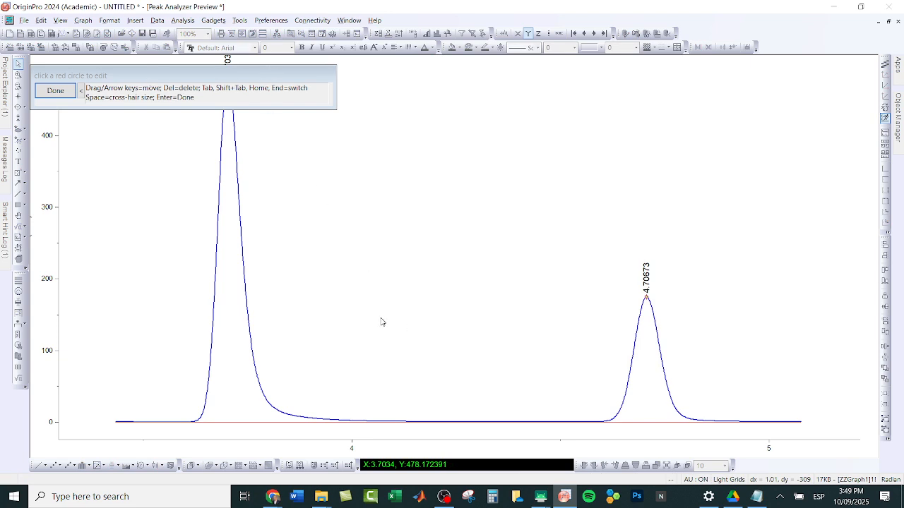
{"action": "mouse_move", "coordinate": [2, 177]}
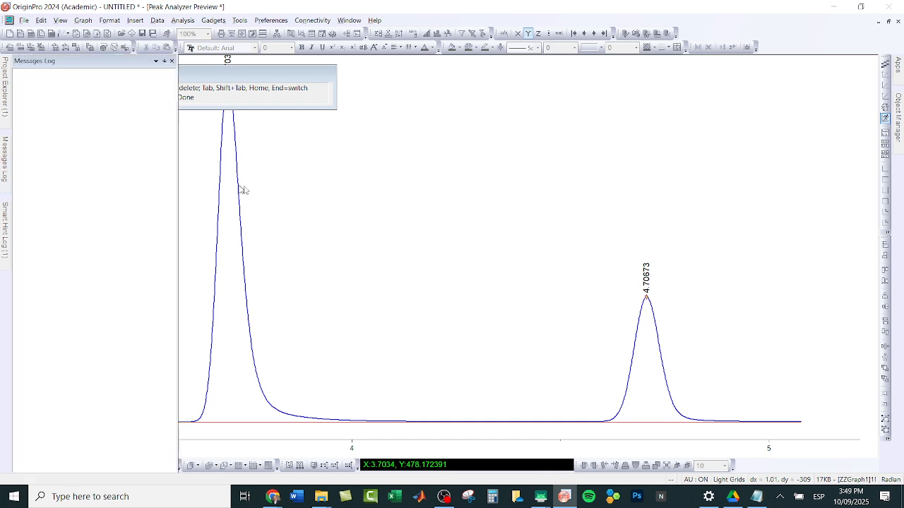
{"action": "left_click", "coordinate": [58, 90]}
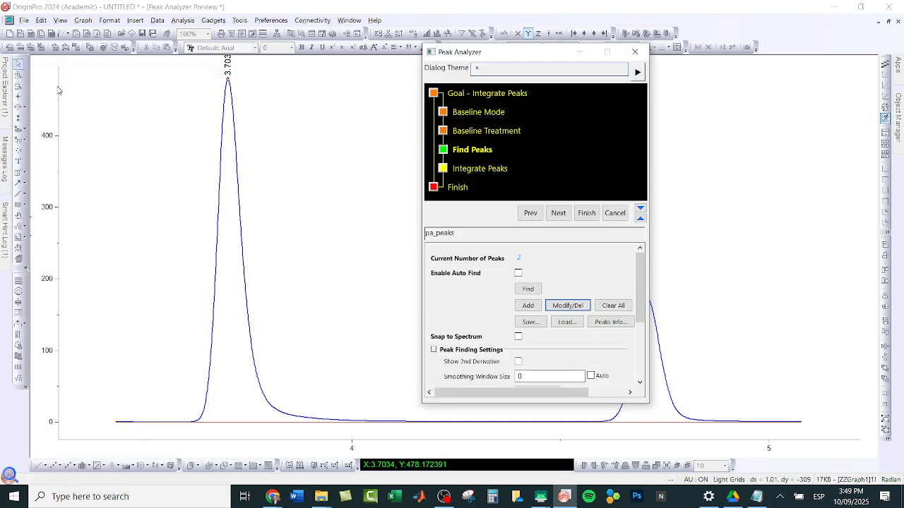
{"action": "mouse_move", "coordinate": [227, 77]}
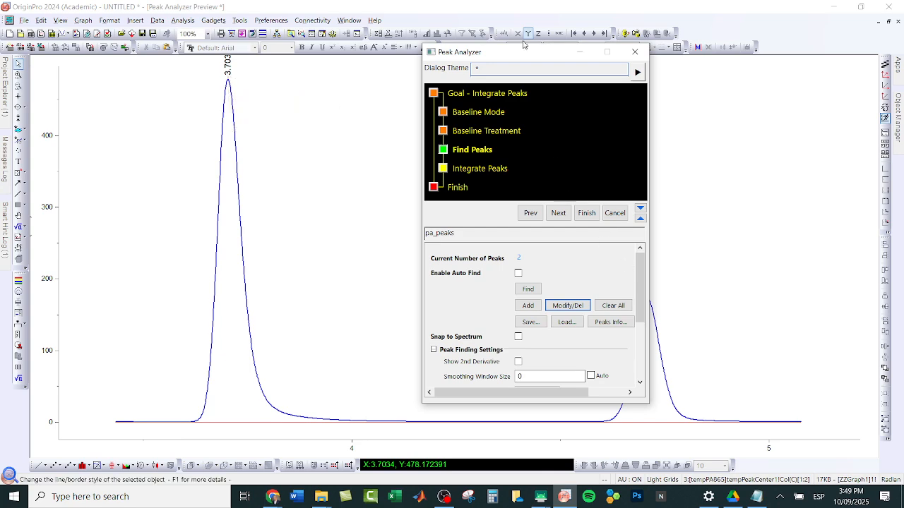
{"action": "left_click_drag", "start_coordinate": [525, 57], "coordinate": [437, 86]}
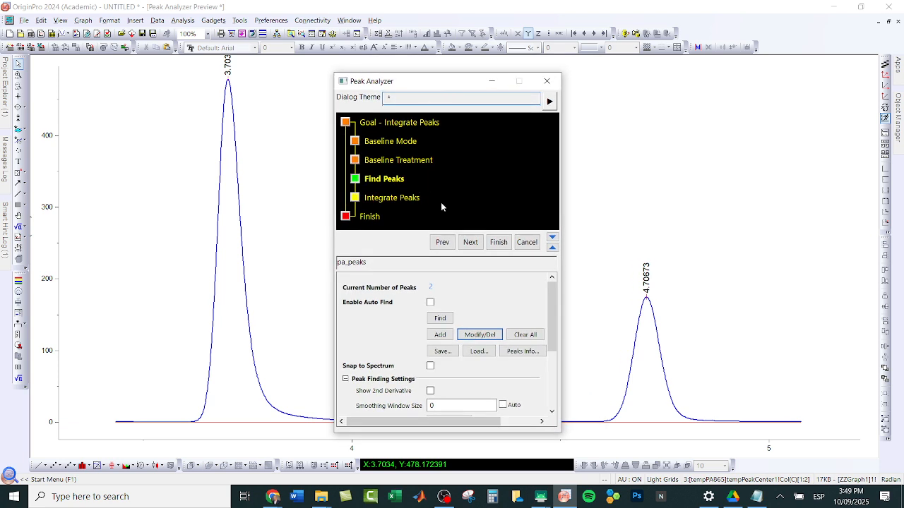
Step: Proceed to the Integrate Peaks stage and examine the automatic integration windows on both peaks in the preview
{"action": "left_click", "coordinate": [470, 243]}
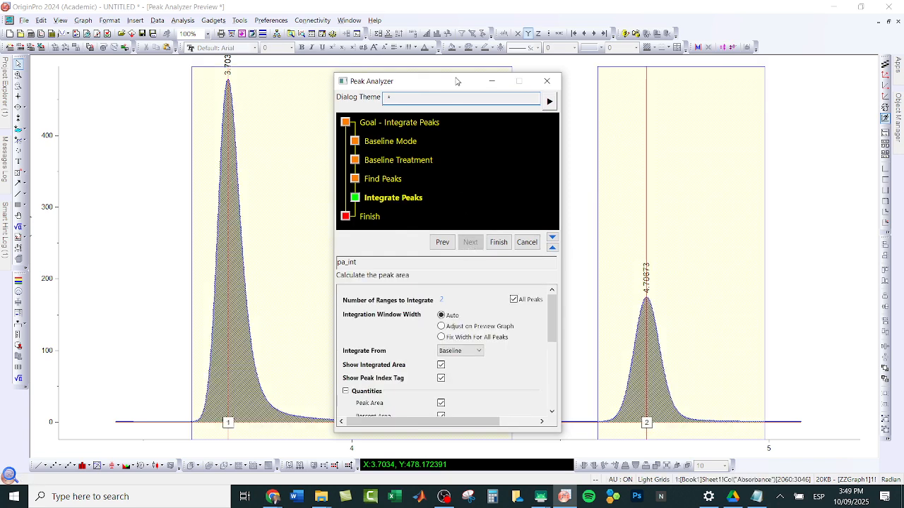
{"action": "left_click_drag", "start_coordinate": [453, 81], "coordinate": [893, 179]}
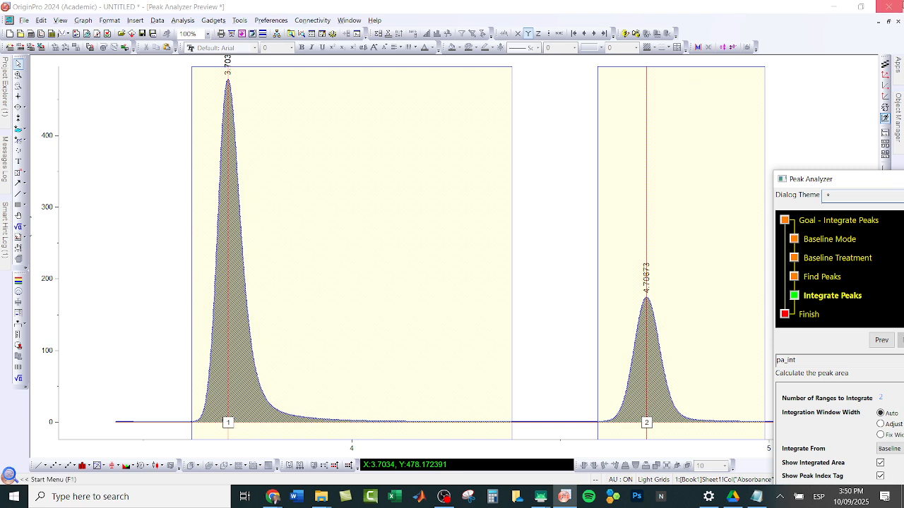
{"action": "left_click_drag", "start_coordinate": [852, 178], "coordinate": [571, 132]}
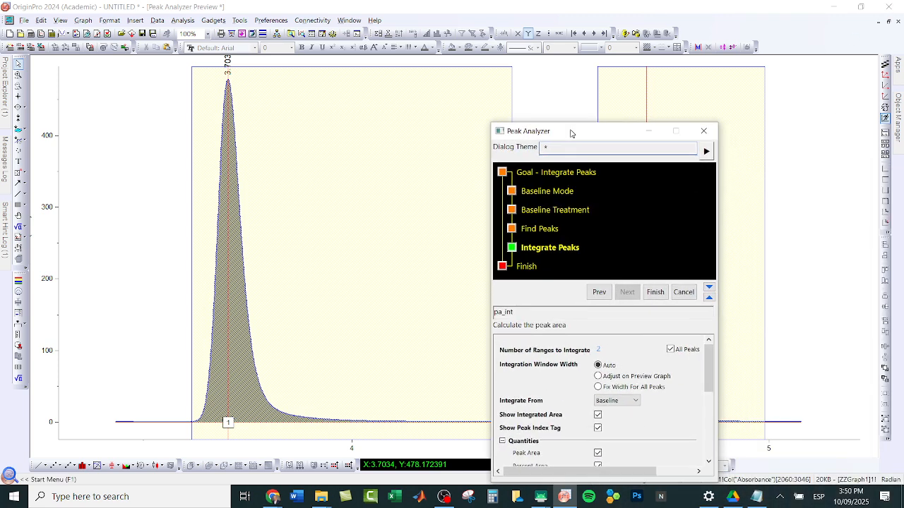
Step: Return to the baseline mode, set the constant baseline to Median, and proceed to the Integrate Peaks stage without subtracting it
{"action": "left_click", "coordinate": [536, 191]}
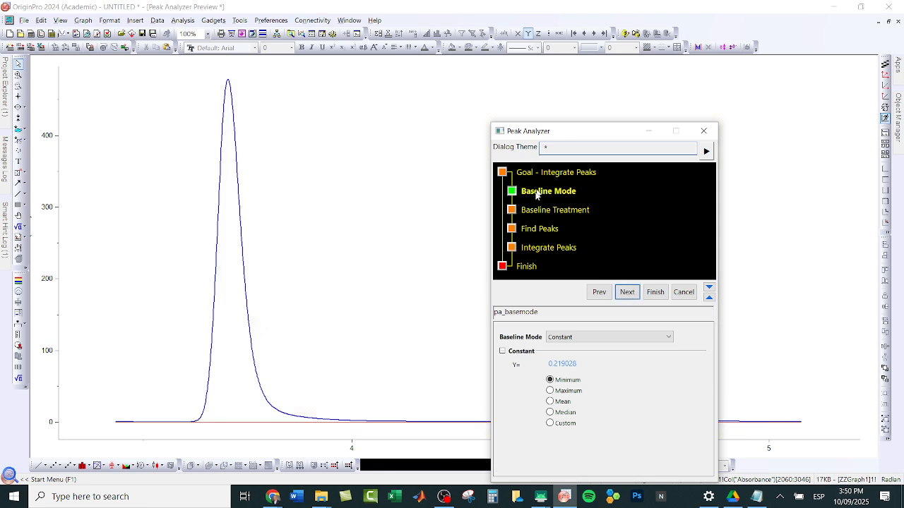
{"action": "left_click", "coordinate": [550, 413]}
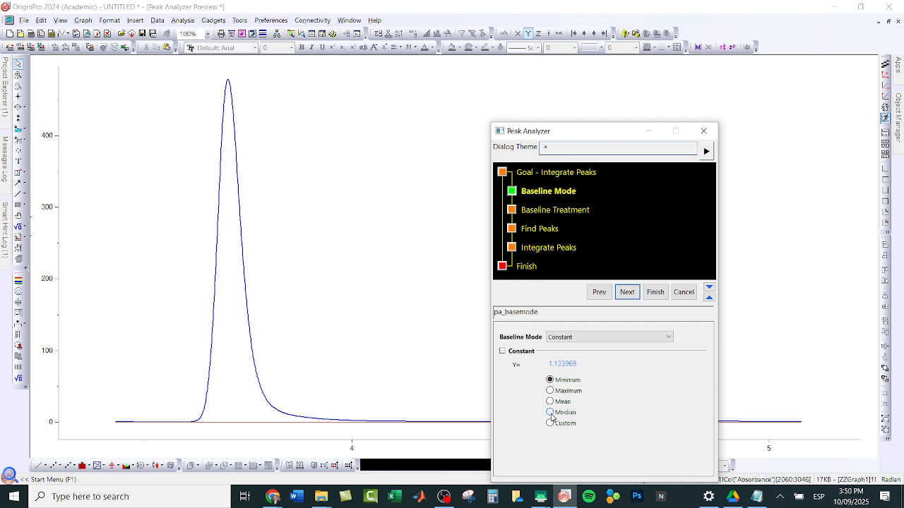
{"action": "left_click", "coordinate": [629, 292]}
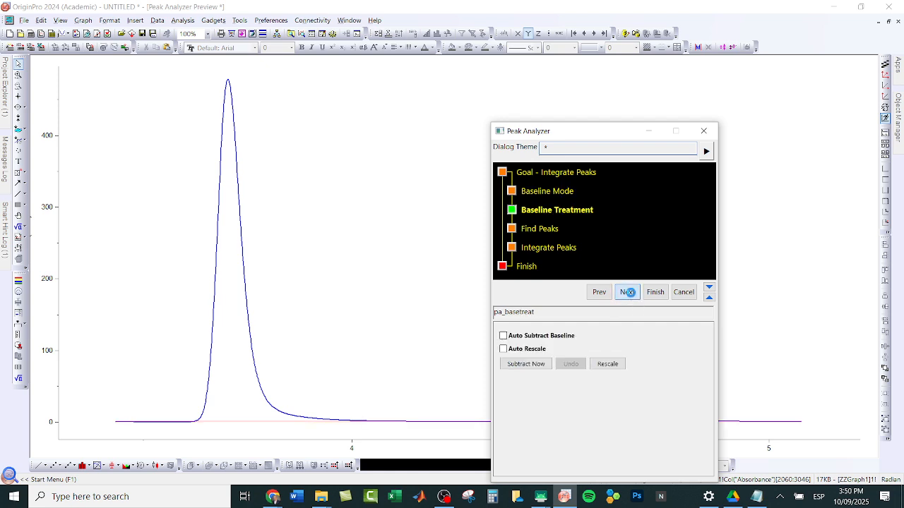
{"action": "left_click", "coordinate": [627, 293]}
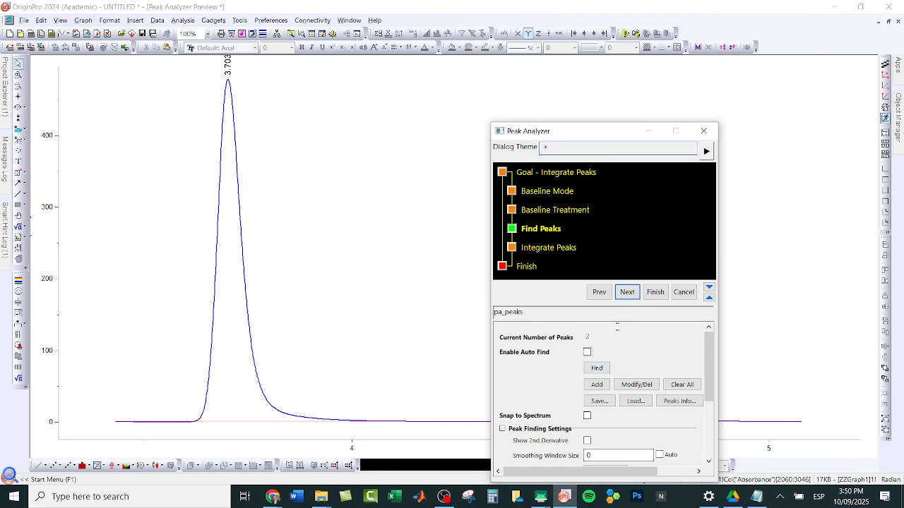
{"action": "left_click", "coordinate": [625, 291]}
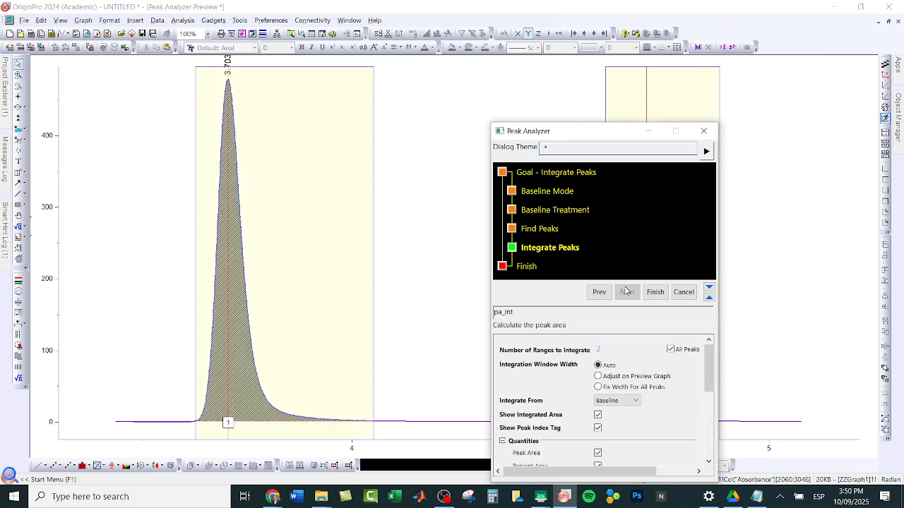
Step: Set the integration window width to Adjust on Preview Graph and narrow the first peak's window to end at about 3.88 min
{"action": "mouse_move", "coordinate": [598, 135]}
{"action": "left_mouse_down"}
{"action": "mouse_move", "coordinate": [795, 259]}
{"action": "mouse_move", "coordinate": [645, 223]}
{"action": "left_mouse_up"}
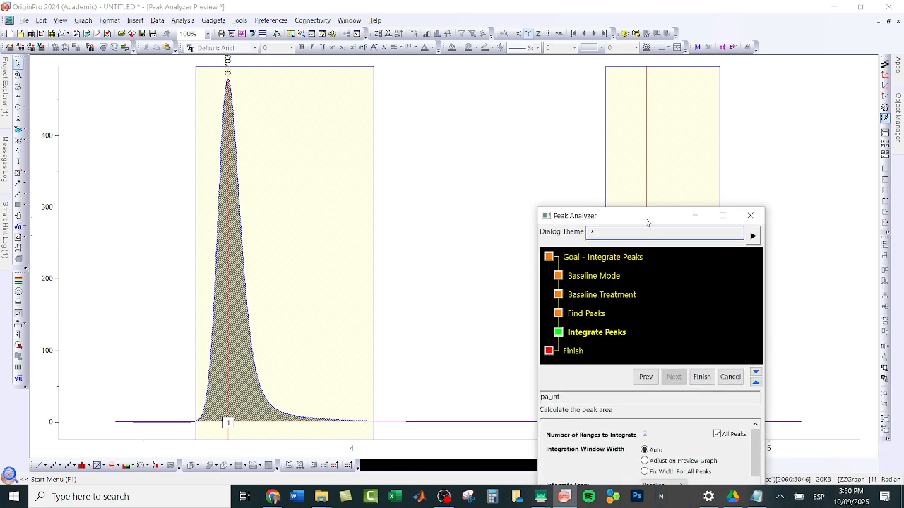
{"action": "left_click", "coordinate": [372, 205]}
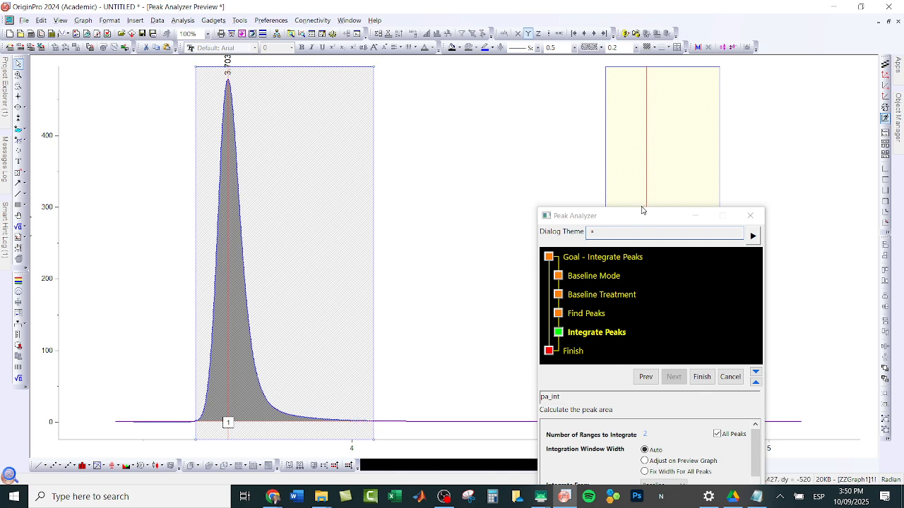
{"action": "left_click_drag", "start_coordinate": [641, 215], "coordinate": [580, 97]}
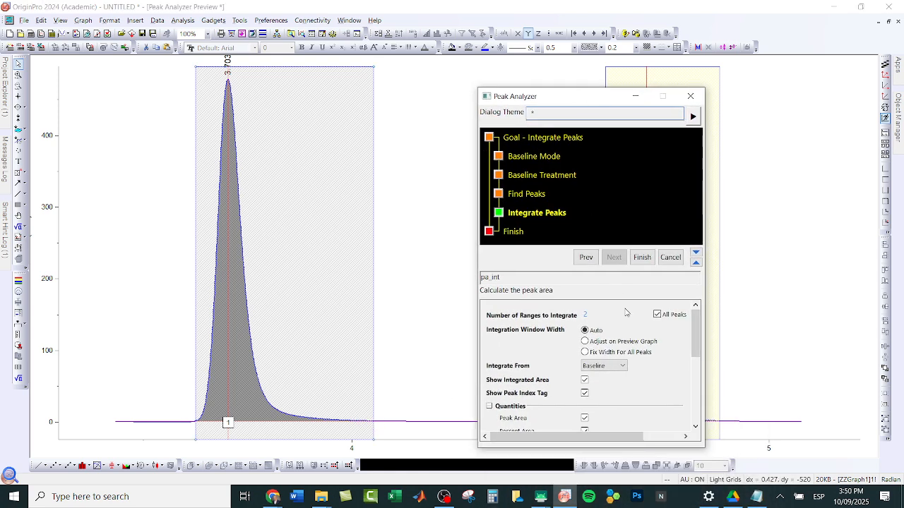
{"action": "left_click", "coordinate": [586, 342]}
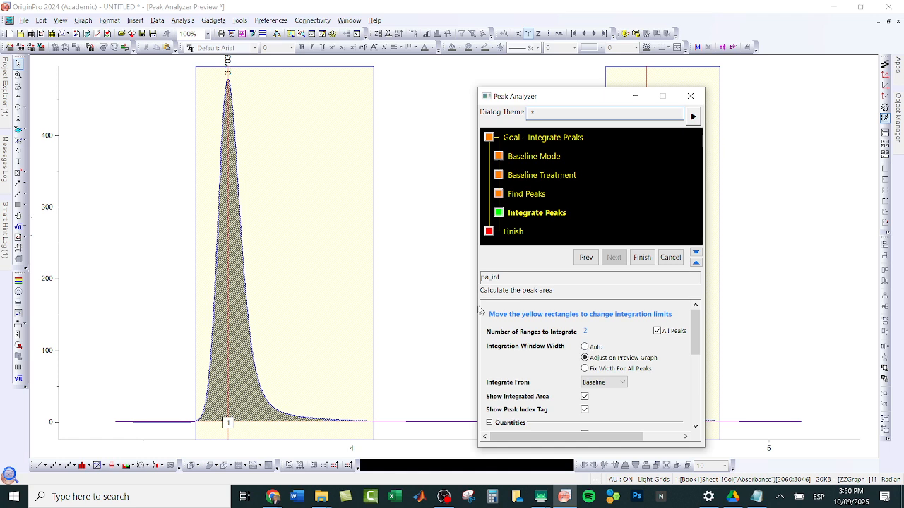
{"action": "left_click", "coordinate": [373, 259]}
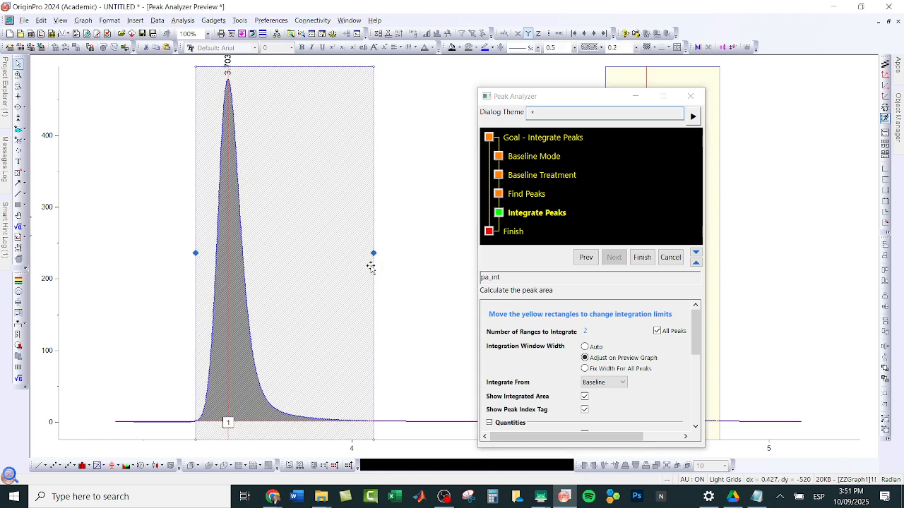
{"action": "left_click_drag", "start_coordinate": [374, 254], "coordinate": [303, 274]}
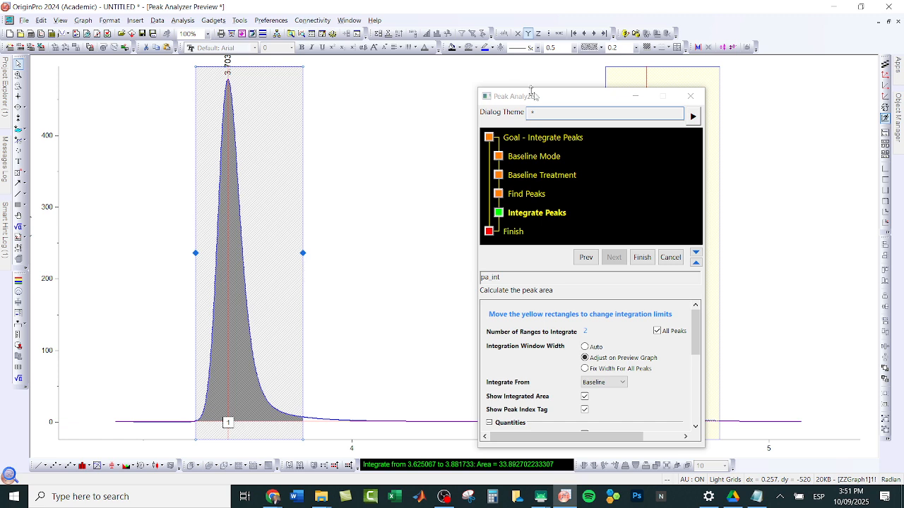
Step: Narrow the second peak's integration window to end at about 4.82 min and finish the peak analysis
{"action": "left_click_drag", "start_coordinate": [548, 98], "coordinate": [375, 111]}
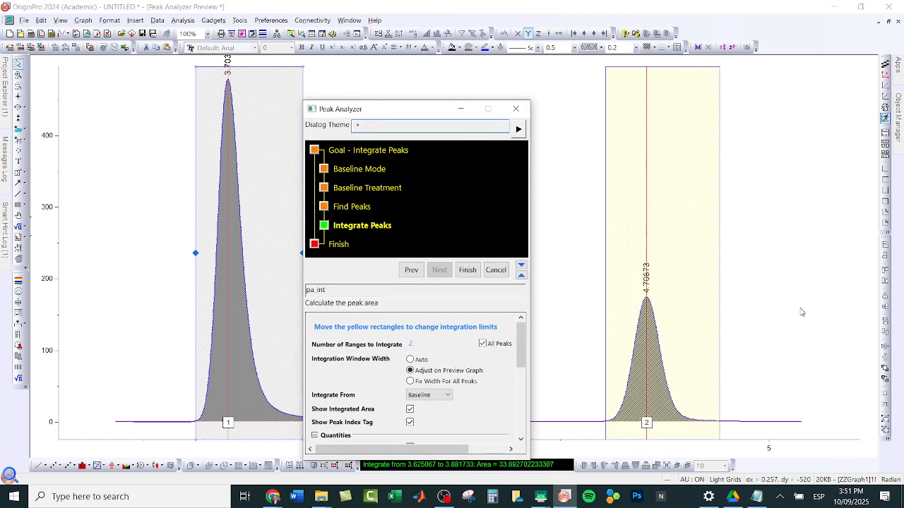
{"action": "left_click", "coordinate": [717, 294]}
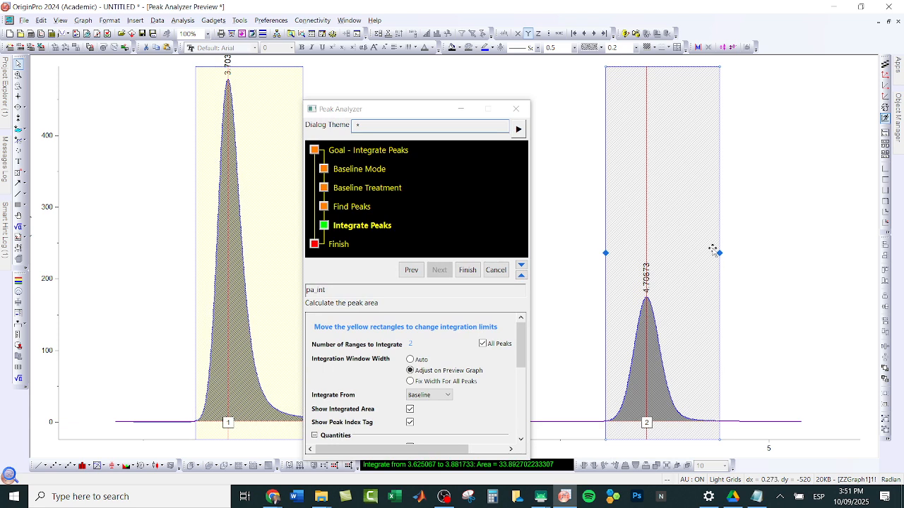
{"action": "left_click_drag", "start_coordinate": [718, 252], "coordinate": [694, 254]}
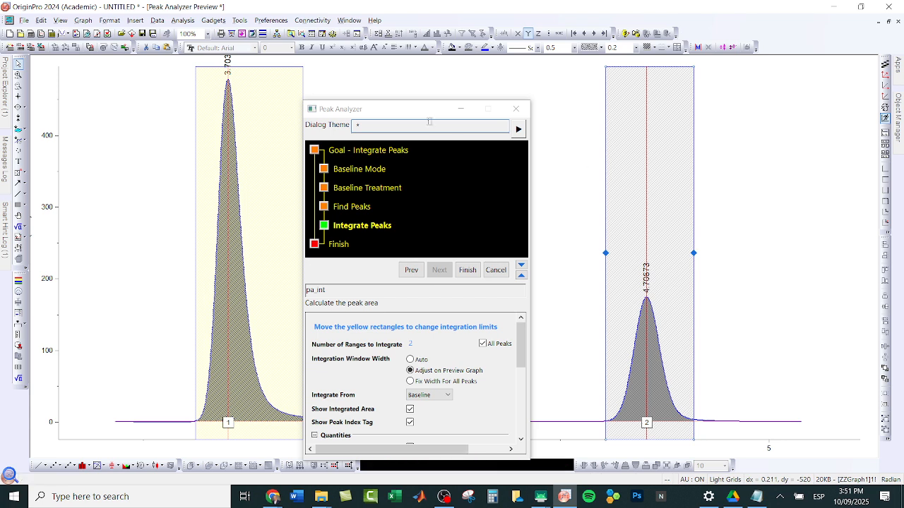
{"action": "left_click_drag", "start_coordinate": [413, 113], "coordinate": [407, 77]}
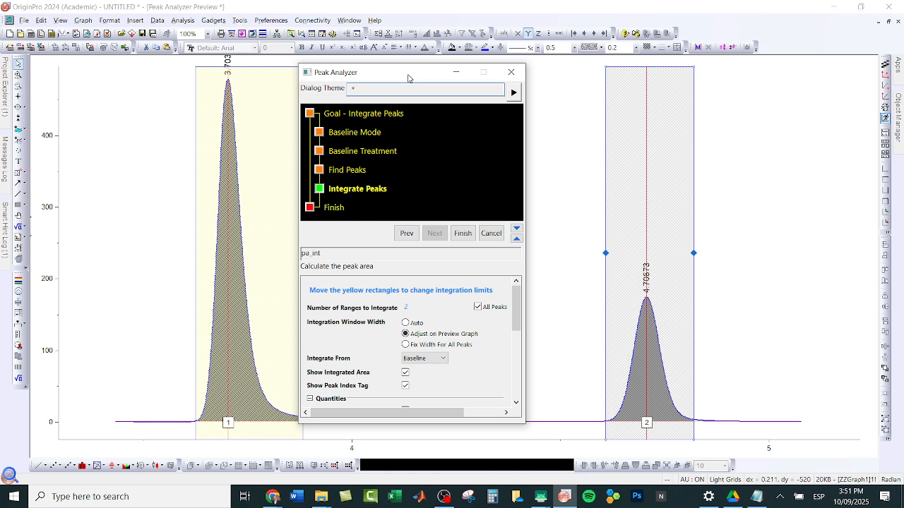
{"action": "left_click", "coordinate": [466, 233]}
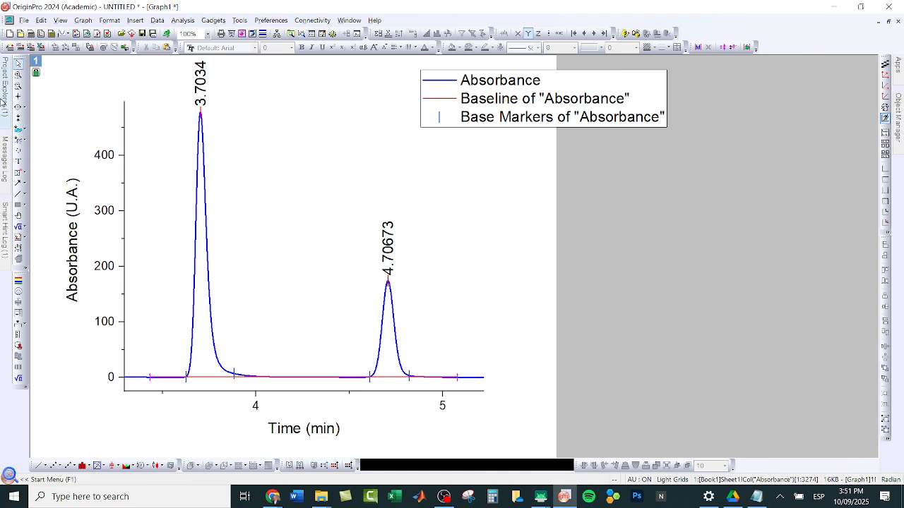
Step: Open workbook Book1 and look through its original data, integration result, integrated curve and plot data sheets
{"action": "mouse_move", "coordinate": [3, 101]}
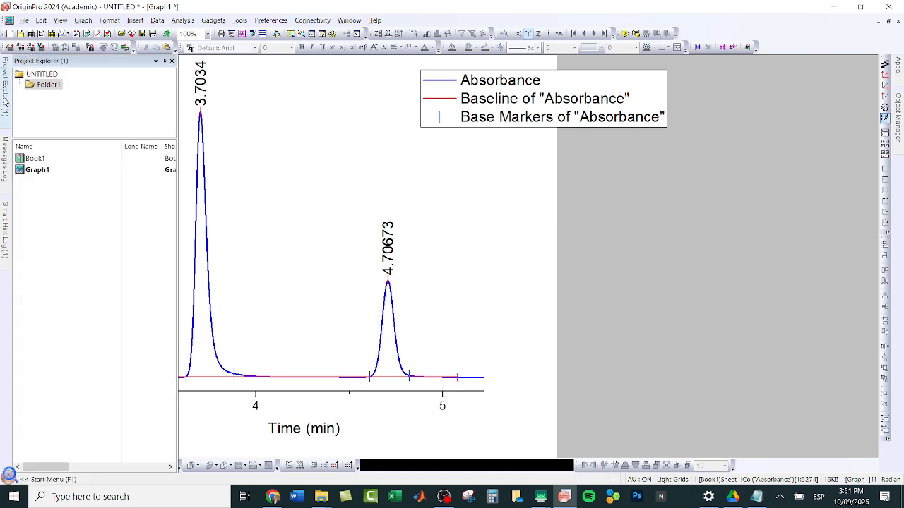
{"action": "double_click", "coordinate": [39, 158]}
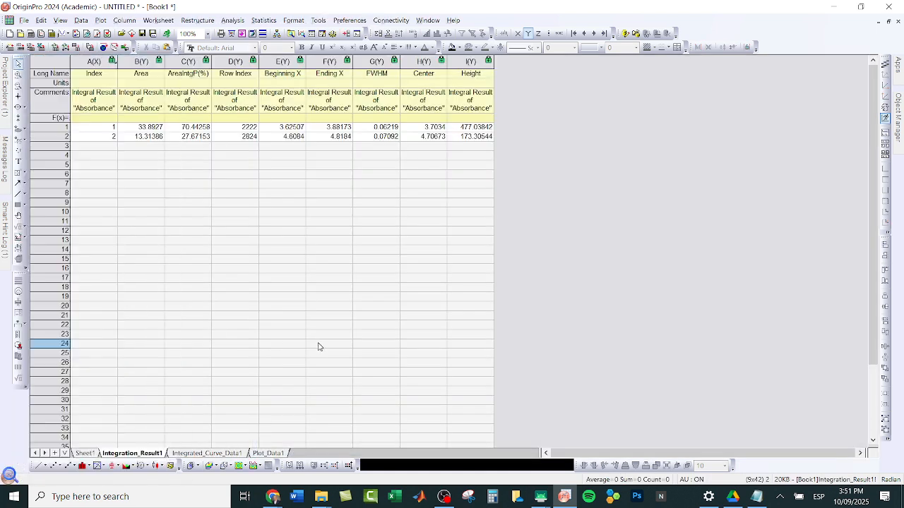
{"action": "left_click", "coordinate": [317, 346]}
{"action": "left_click", "coordinate": [84, 454]}
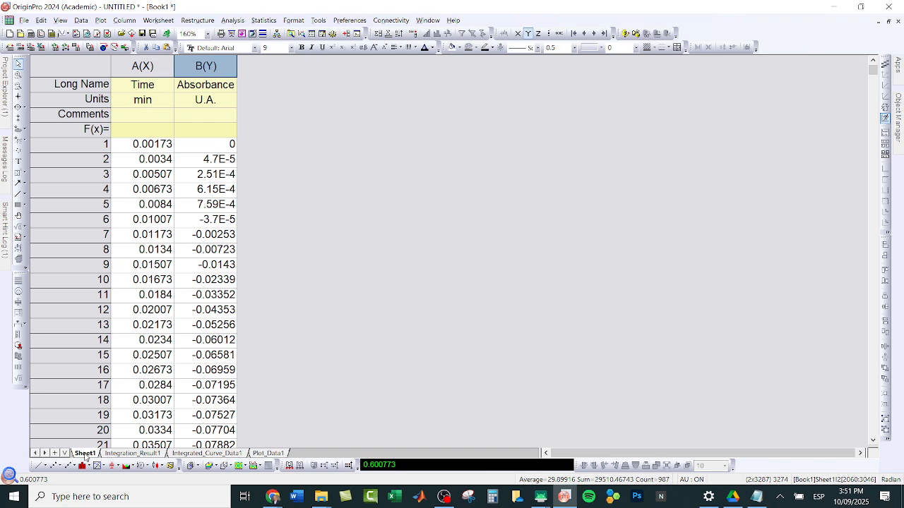
{"action": "left_click", "coordinate": [139, 455]}
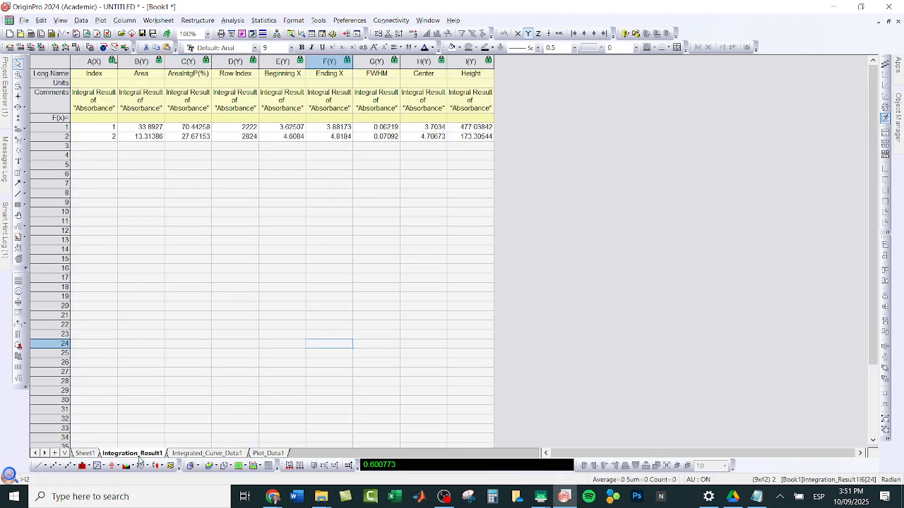
{"action": "left_click", "coordinate": [187, 456]}
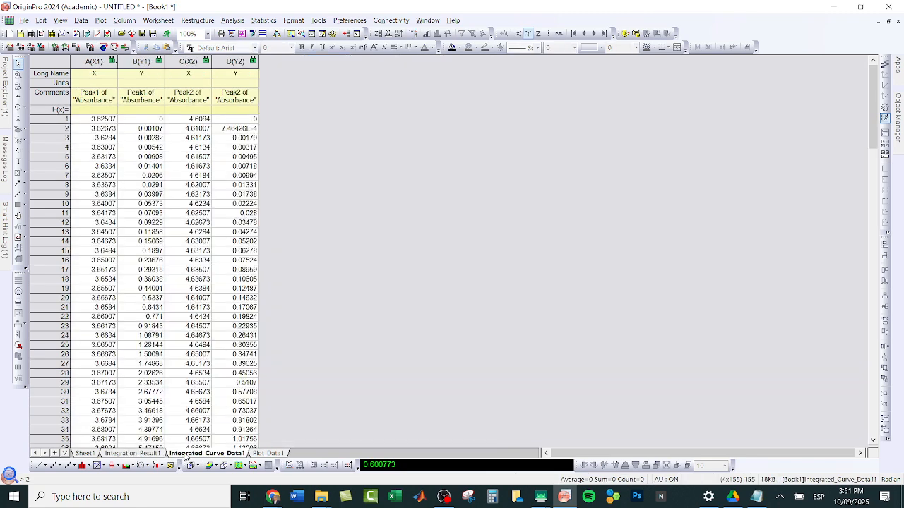
{"action": "left_click", "coordinate": [258, 454]}
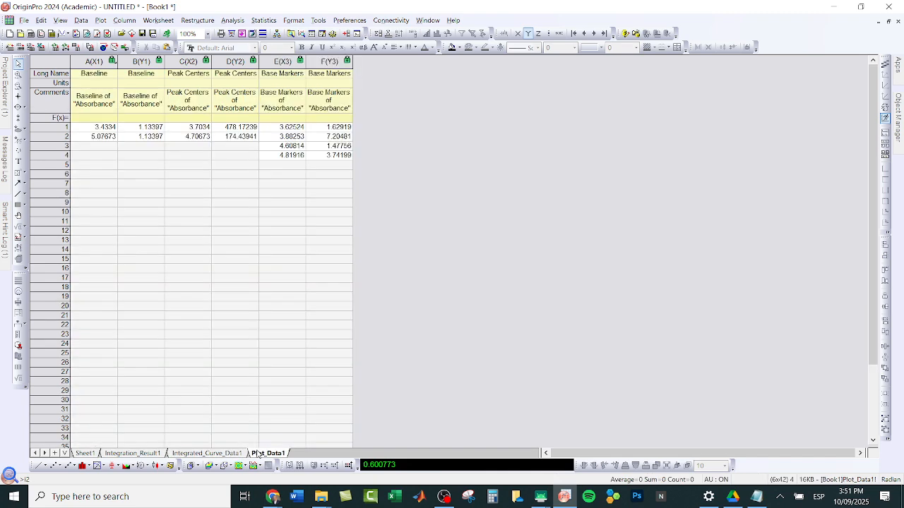
Step: Examine the areas, integration limits, centers and heights of both peaks in the Integration_Result1 sheet at a larger zoom
{"action": "left_click", "coordinate": [130, 454]}
{"action": "scroll", "coordinate": [379, 202], "scroll_direction": "up", "scroll_amount": 2}
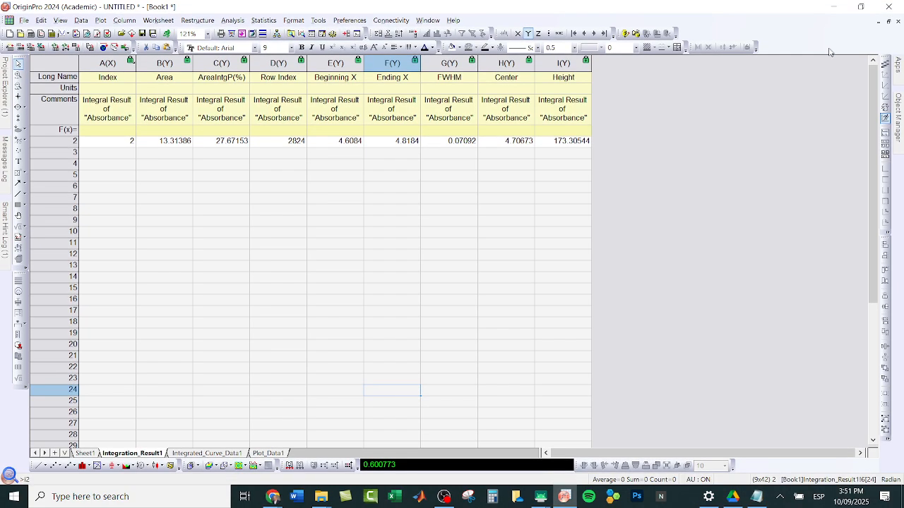
{"action": "left_click", "coordinate": [873, 63]}
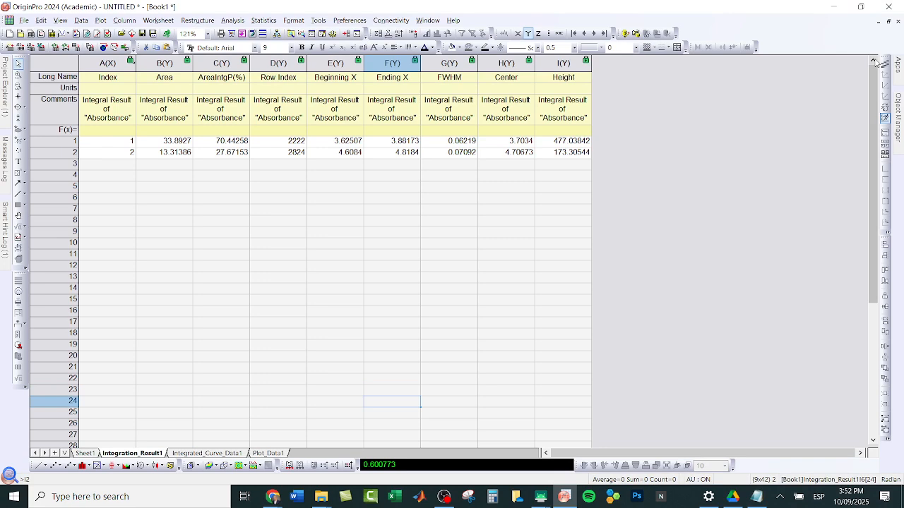
{"action": "scroll", "coordinate": [416, 208], "scroll_direction": "up", "scroll_amount": 1}
{"action": "scroll", "coordinate": [416, 208], "scroll_direction": "up", "scroll_amount": 1}
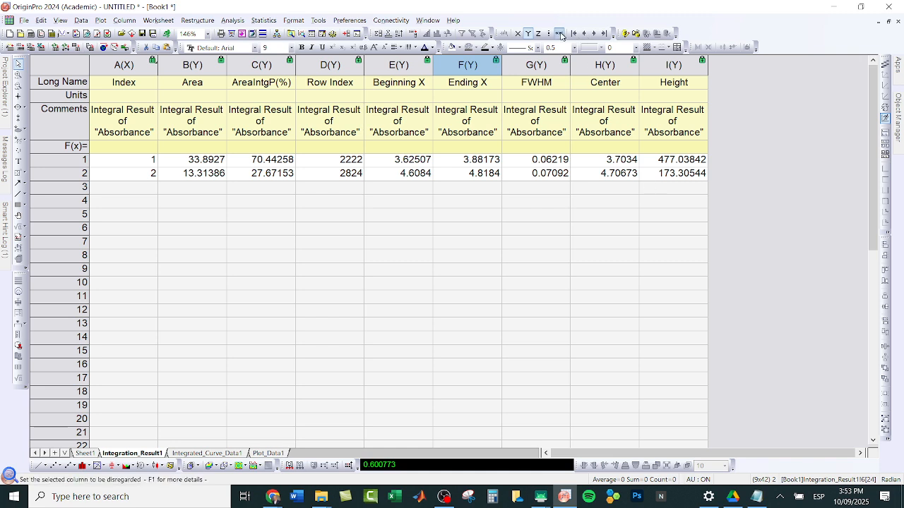
Step: Look at the first peak's center in the integration results, revisit Sheet1, and open Graph1 to view the chromatogram
{"action": "left_click", "coordinate": [610, 165]}
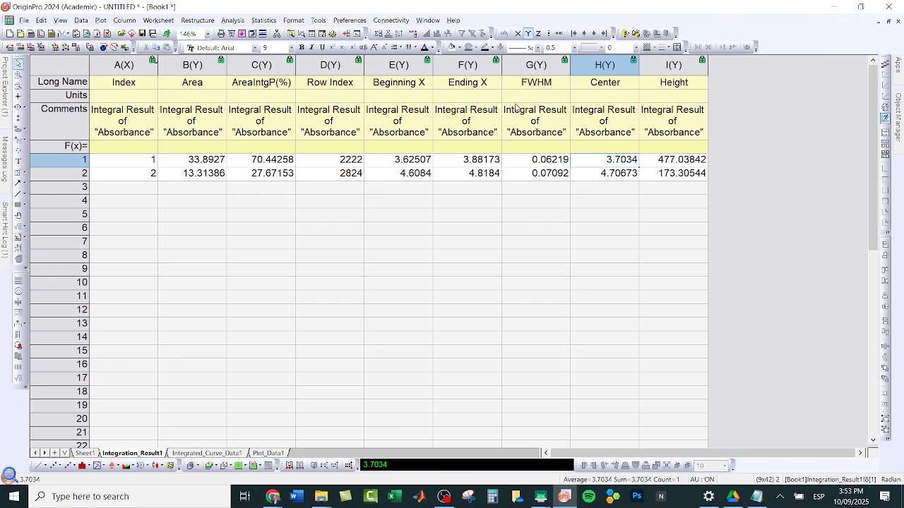
{"action": "left_click", "coordinate": [88, 453]}
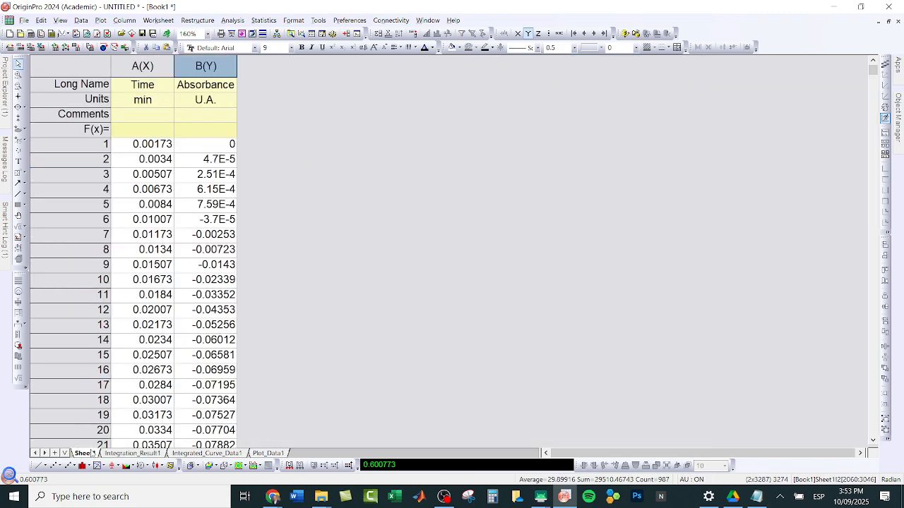
{"action": "mouse_move", "coordinate": [10, 80]}
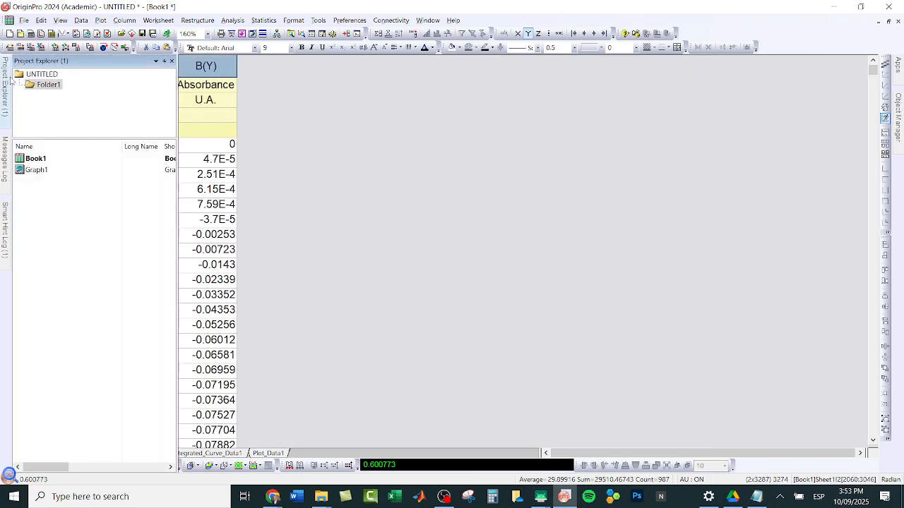
{"action": "left_click", "coordinate": [39, 170]}
{"action": "left_click", "coordinate": [39, 170]}
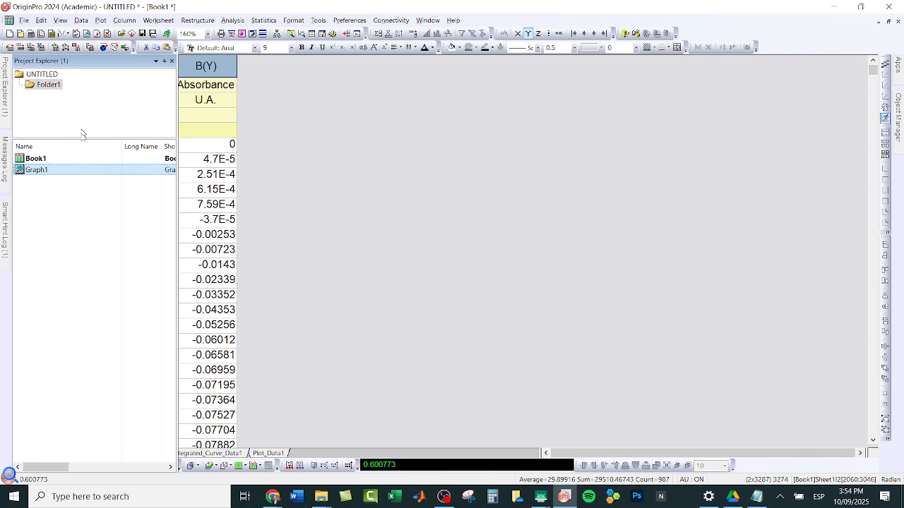
{"action": "double_click", "coordinate": [60, 169]}
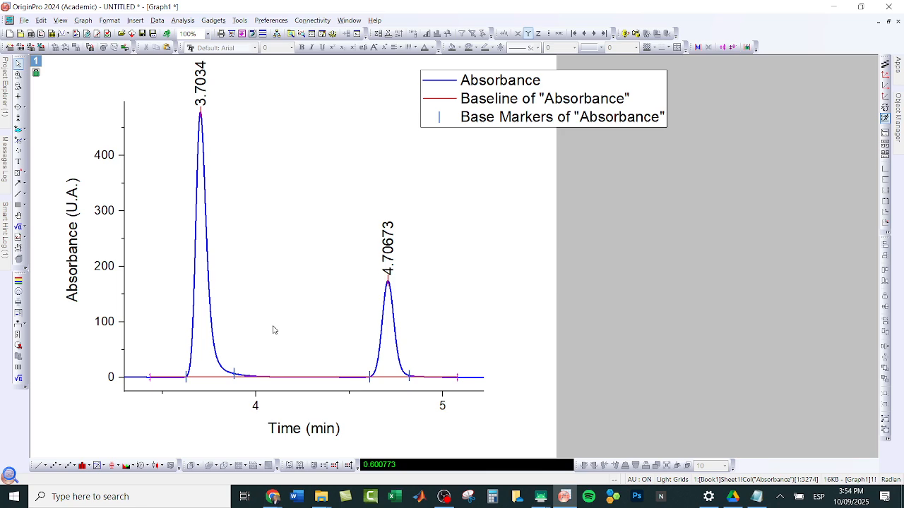
Step: Switch to the SM-P613 tablet notes to go over the handwritten peak resolution calculation, and return to the graph in OriginPro
{"action": "mouse_move", "coordinate": [540, 496]}
{"action": "left_click", "coordinate": [600, 445]}
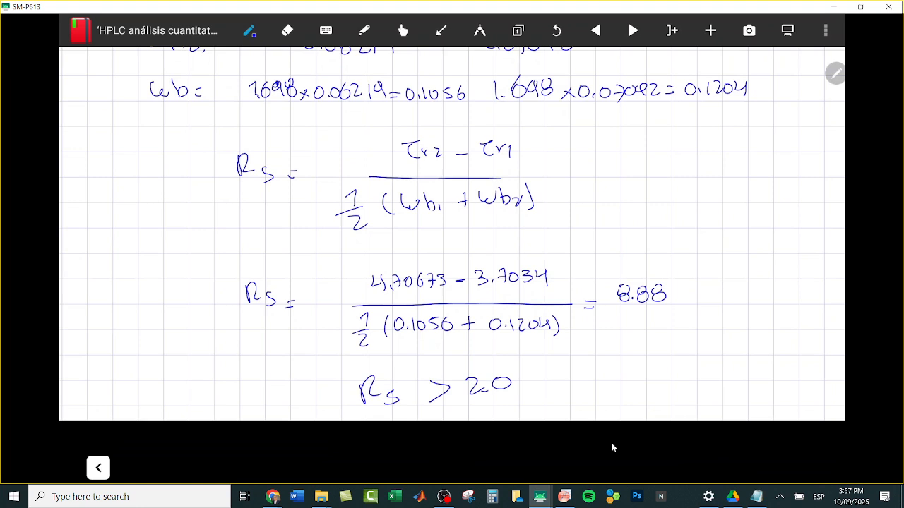
{"action": "left_click", "coordinate": [564, 498]}
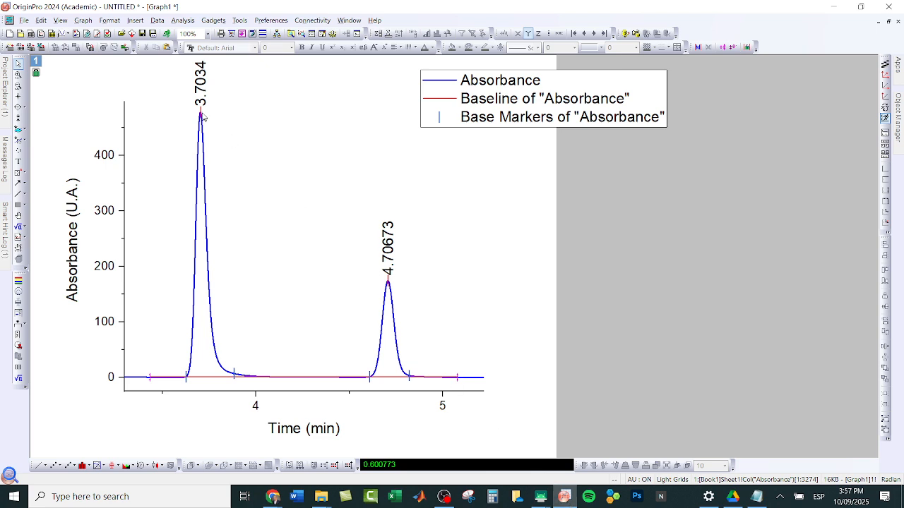
Step: Zoom the graph in on the second peak, about 4.55 to 4.88 min, and draw a vertical line from its apex to the baseline
{"action": "left_click", "coordinate": [20, 76]}
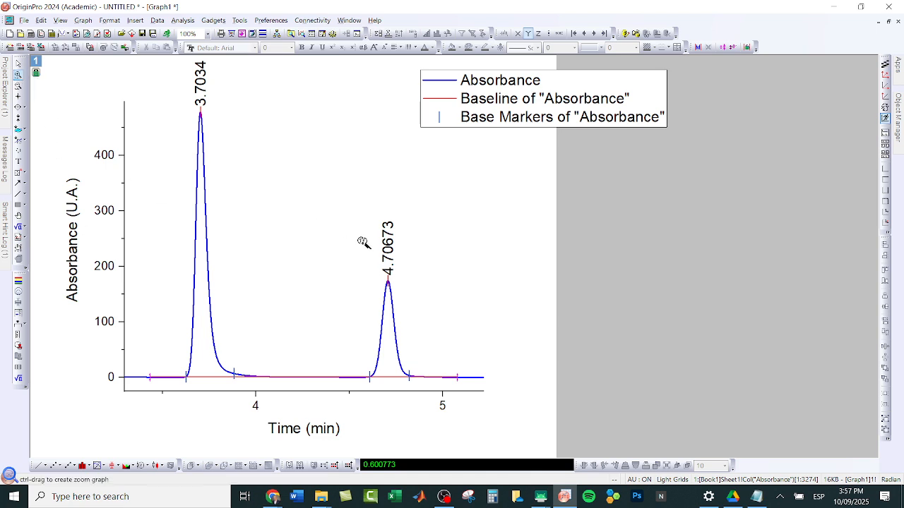
{"action": "left_click_drag", "start_coordinate": [358, 269], "coordinate": [422, 384]}
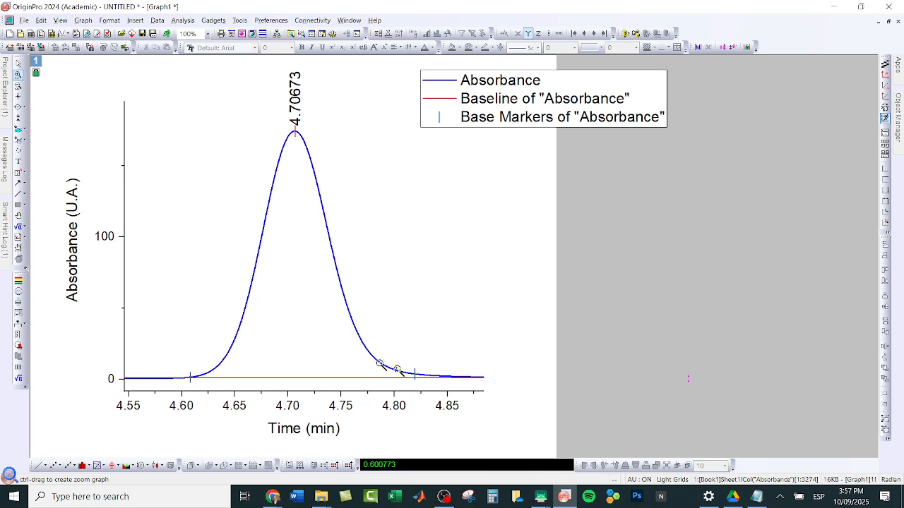
{"action": "left_click", "coordinate": [21, 194]}
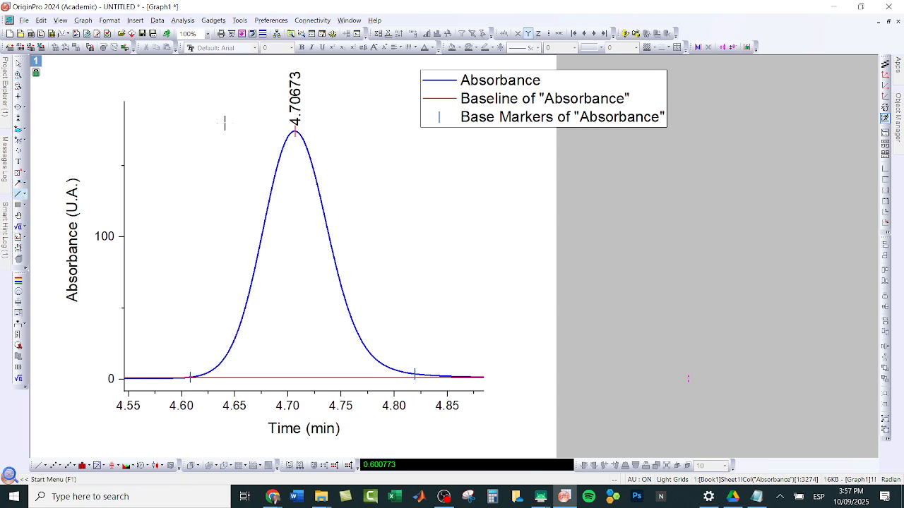
{"action": "left_click_drag", "start_coordinate": [294, 132], "coordinate": [296, 383]}
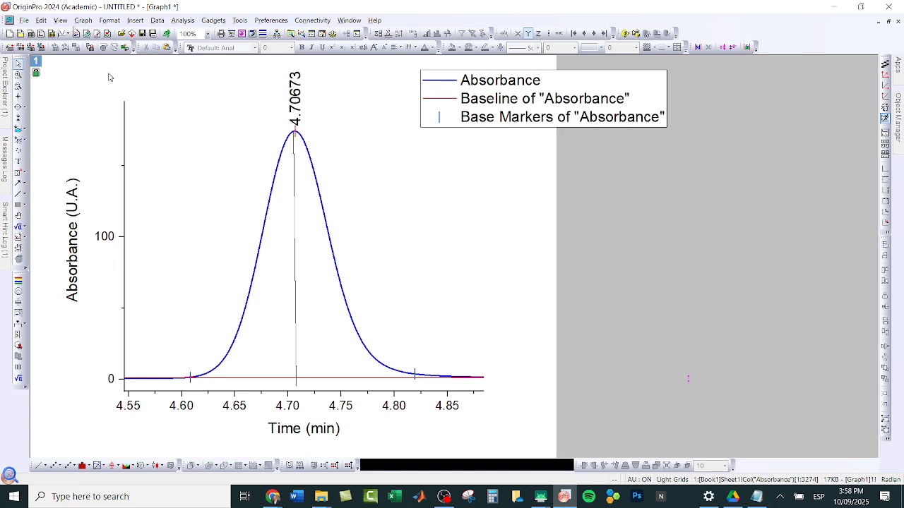
{"action": "mouse_move", "coordinate": [6, 104]}
{"action": "mouse_move", "coordinate": [444, 498]}
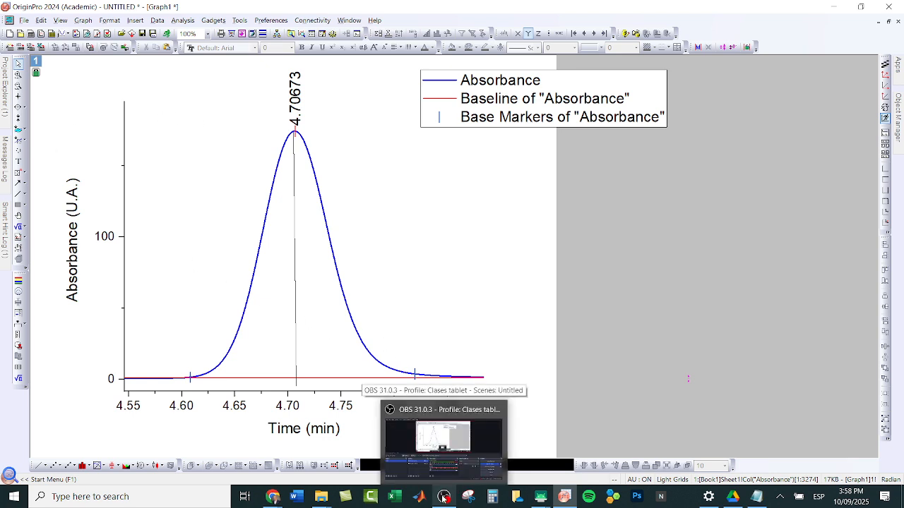
{"action": "left_click", "coordinate": [446, 457]}
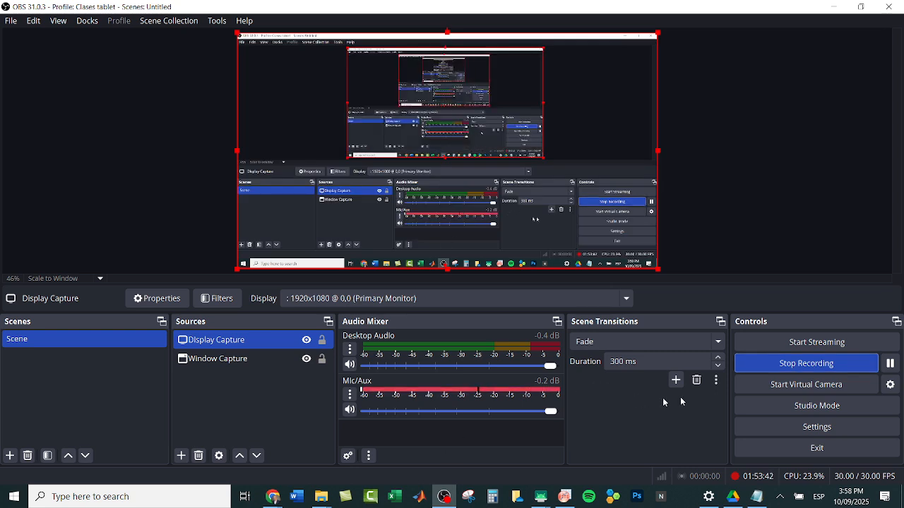